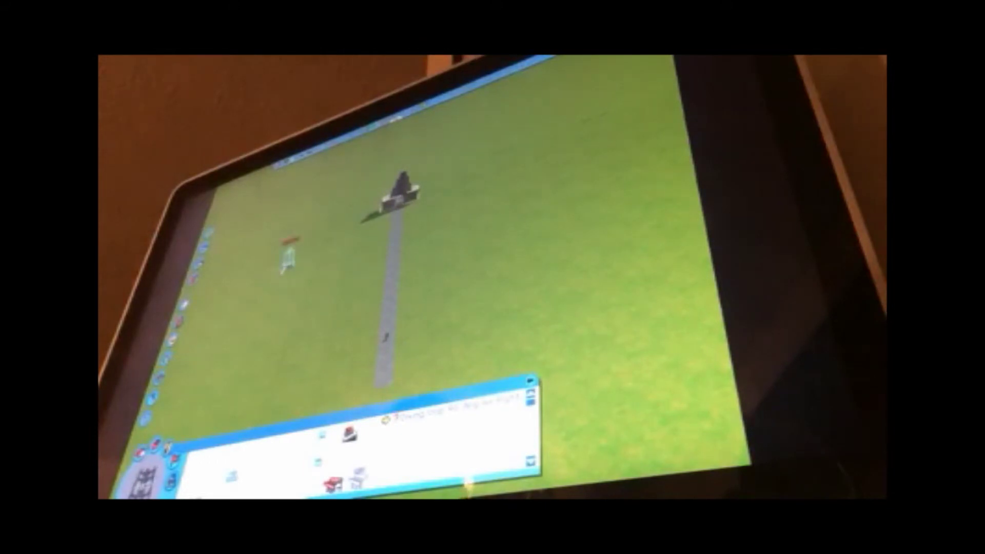
Review the coaster's train and car settings while rotating the view, then return to track building.
{"action": "left_click", "coordinate": [350, 434]}
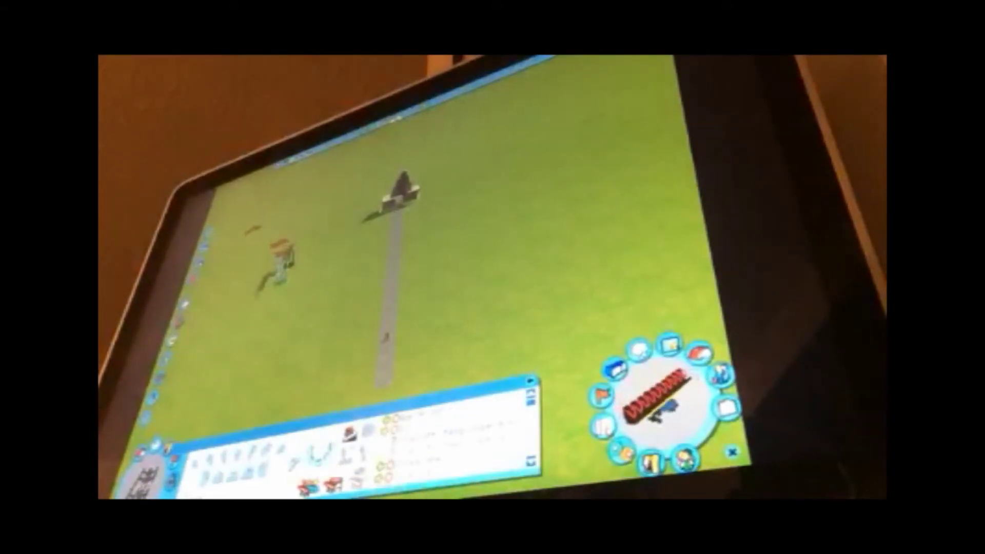
{"action": "key", "text": "Return"}
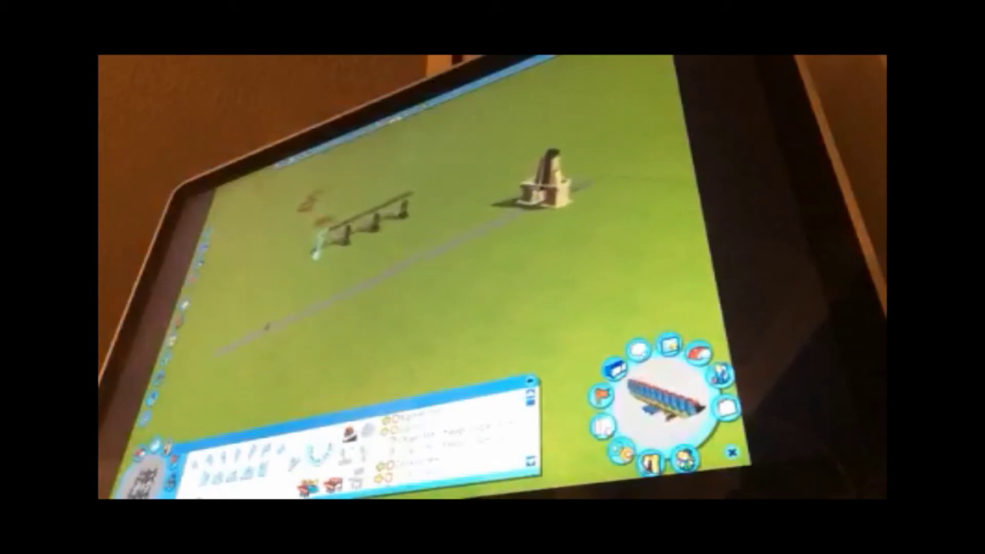
{"action": "left_click", "coordinate": [603, 392]}
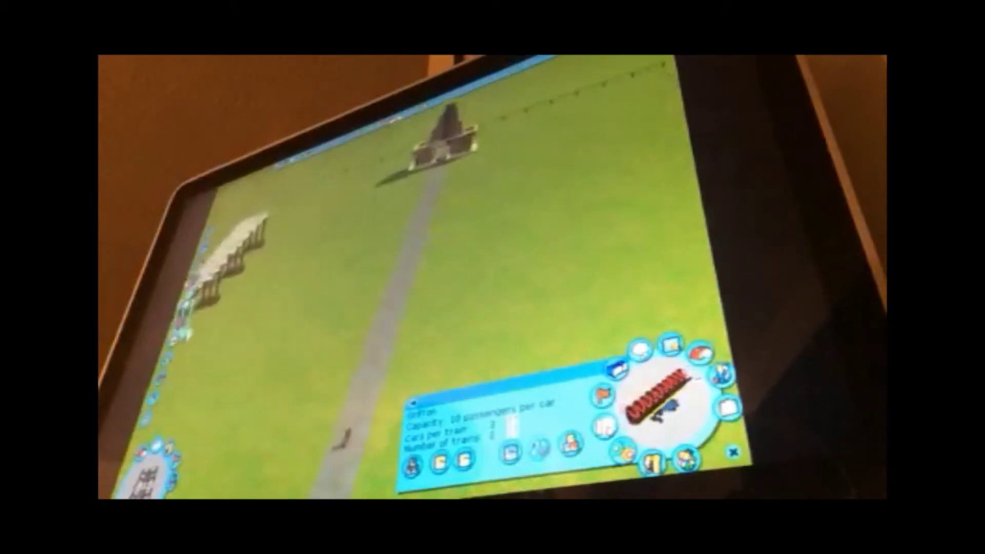
{"action": "key", "text": "Return"}
{"action": "left_click", "coordinate": [649, 462]}
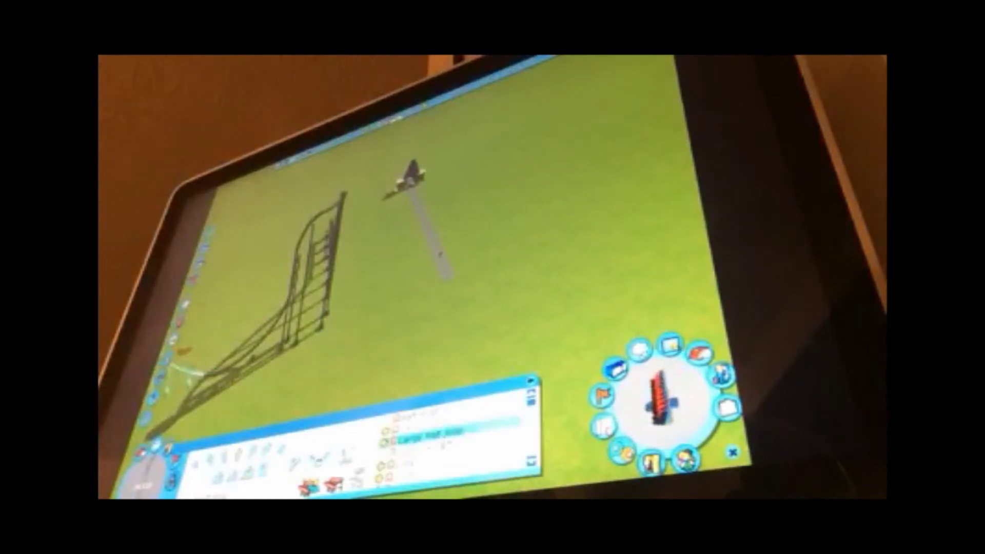
Add a Large Half Loop to the track after the lift hill.
{"action": "left_click", "coordinate": [430, 462]}
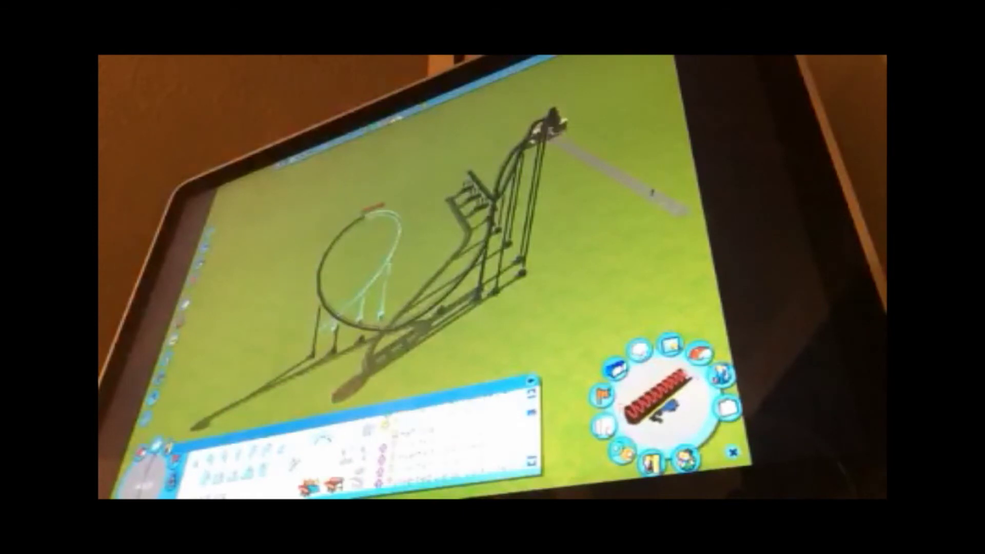
{"action": "left_click", "coordinate": [450, 414]}
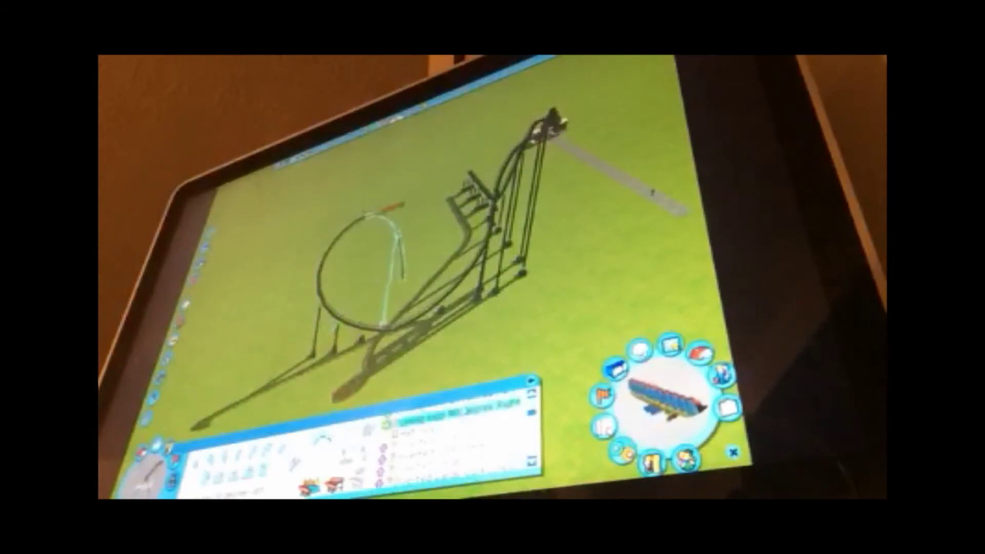
{"action": "left_click", "coordinate": [450, 419]}
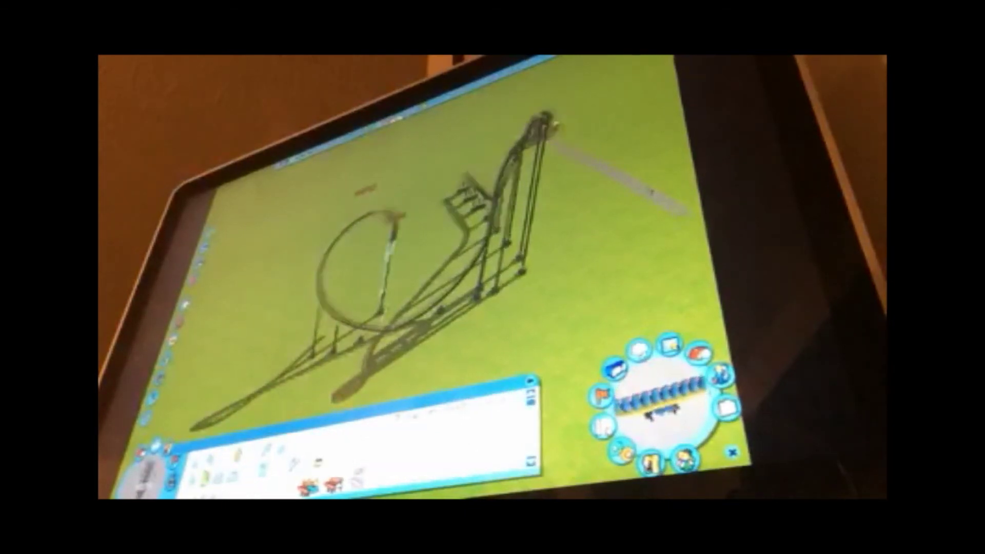
{"action": "scroll", "coordinate": [462, 230], "scroll_direction": "up", "scroll_amount": 5}
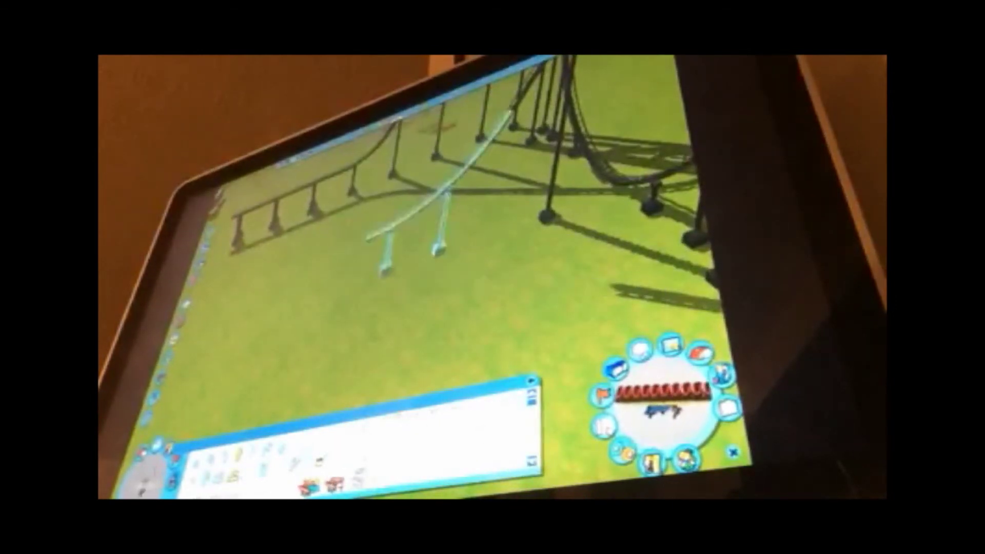
Build several track pieces curving down-left from the loop.
{"action": "left_click", "coordinate": [431, 192]}
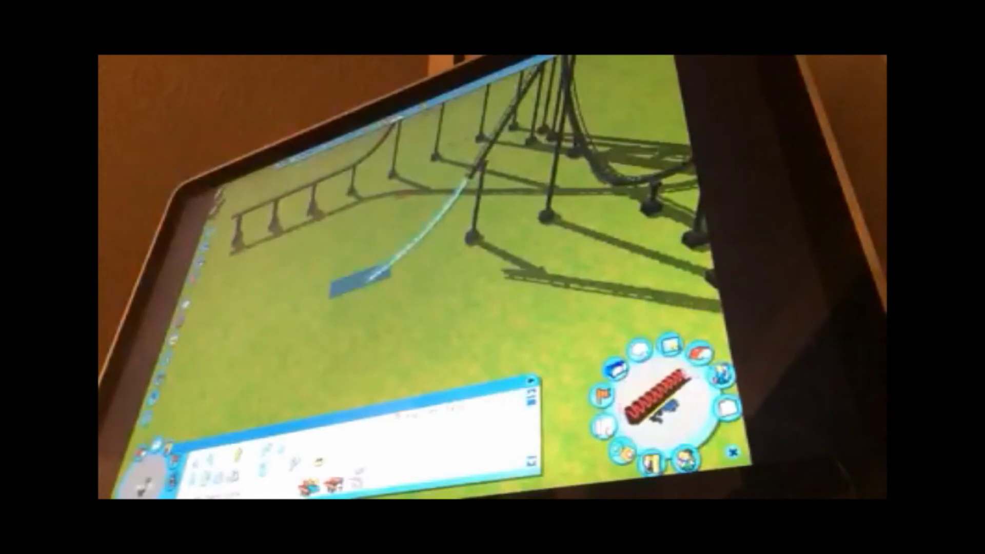
{"action": "left_click", "coordinate": [385, 255]}
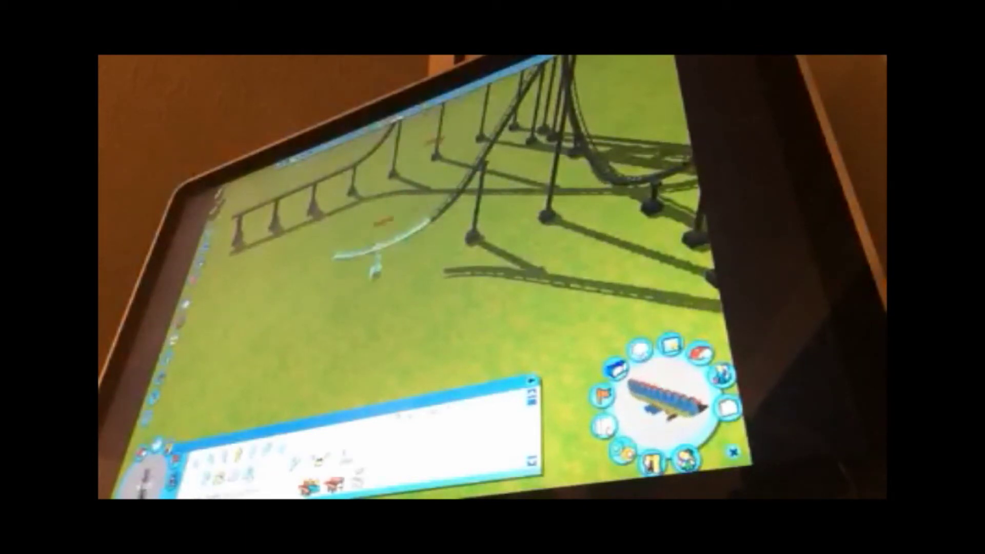
{"action": "left_click", "coordinate": [385, 254]}
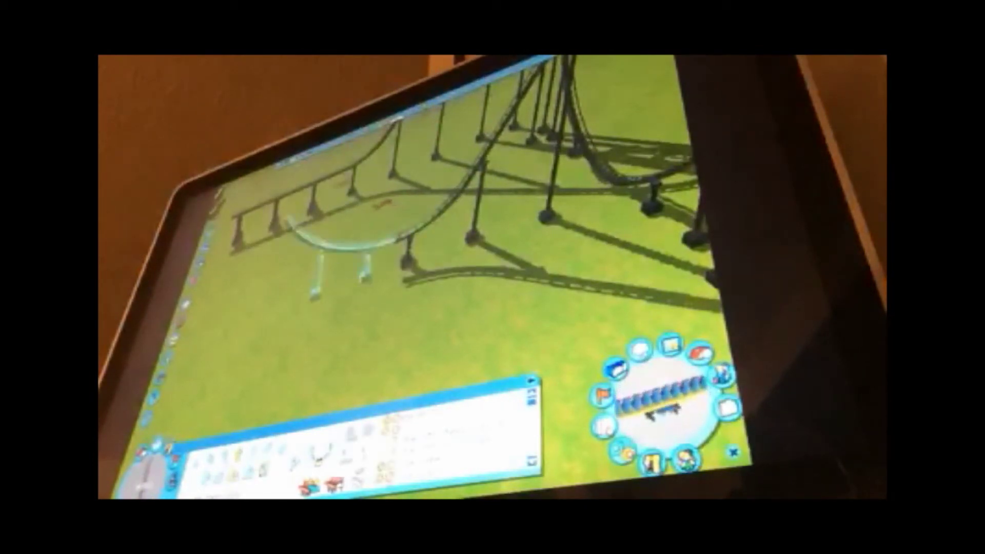
{"action": "left_click", "coordinate": [331, 254]}
{"action": "left_click_drag", "start_coordinate": [461, 231], "coordinate": [308, 269]}
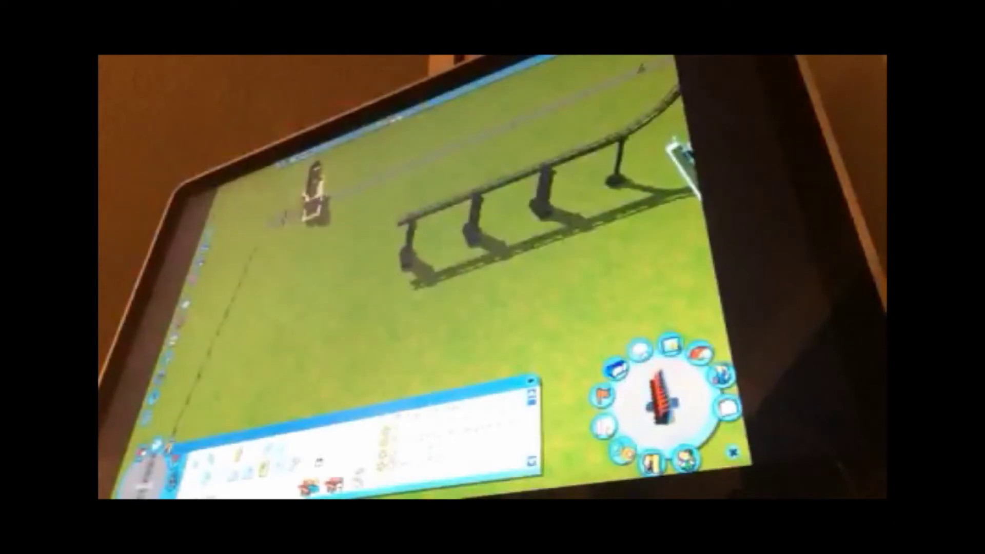
Place a ready-made track section and extend it with more segments.
{"action": "left_click", "coordinate": [431, 449]}
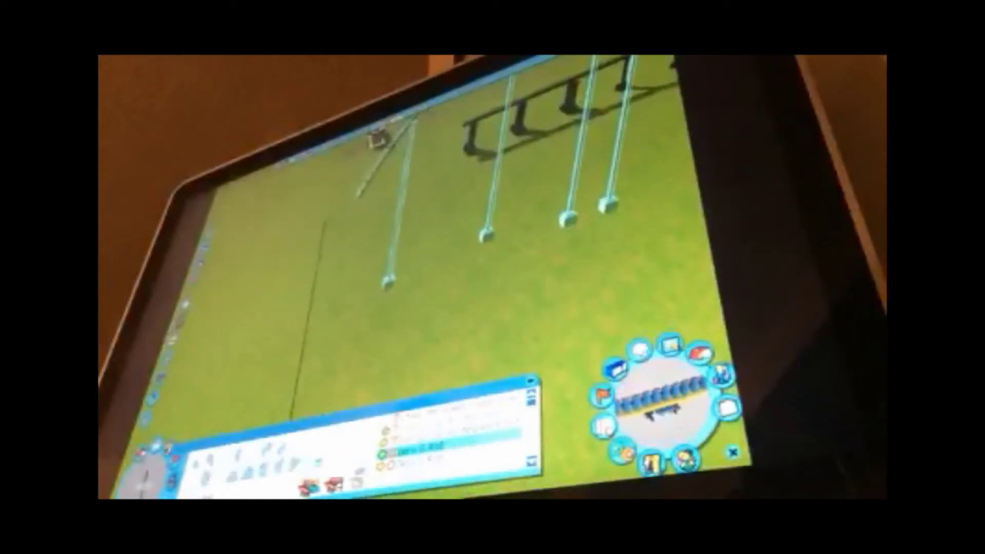
{"action": "left_click", "coordinate": [431, 193]}
{"action": "left_click", "coordinate": [339, 255]}
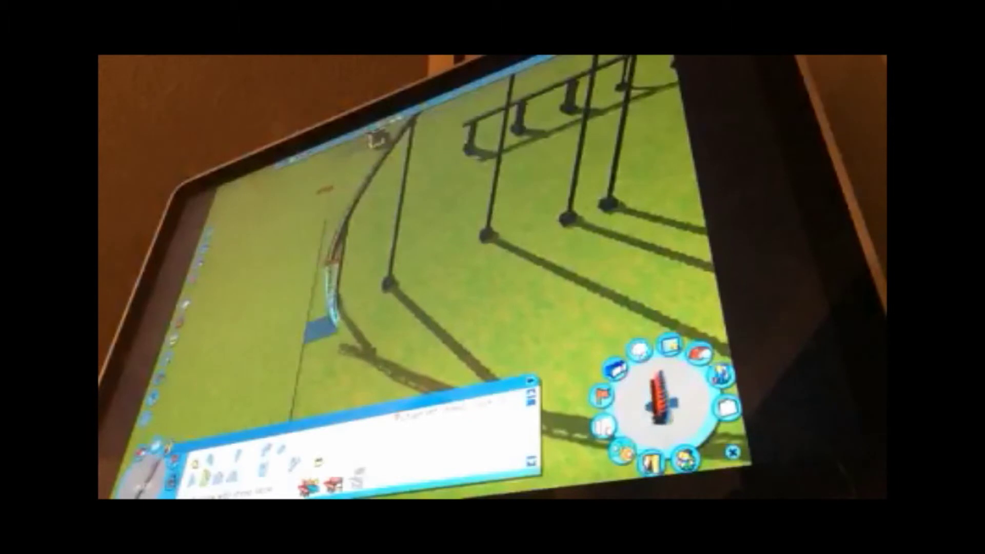
{"action": "left_click", "coordinate": [323, 307]}
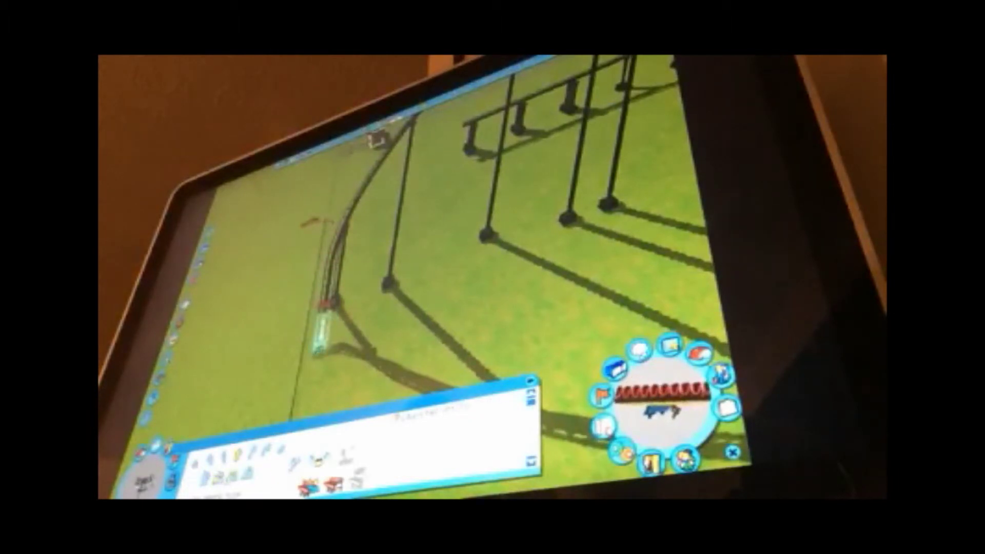
{"action": "left_click", "coordinate": [312, 223]}
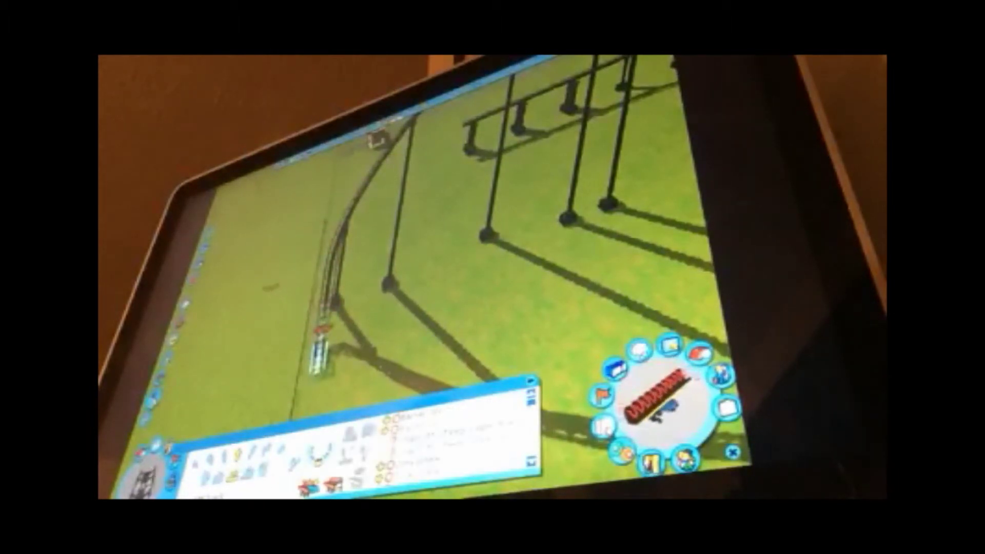
Dig a rectangular pit under the lower track and fill it with water.
{"action": "key", "text": "Escape"}
{"action": "left_click", "coordinate": [154, 453]}
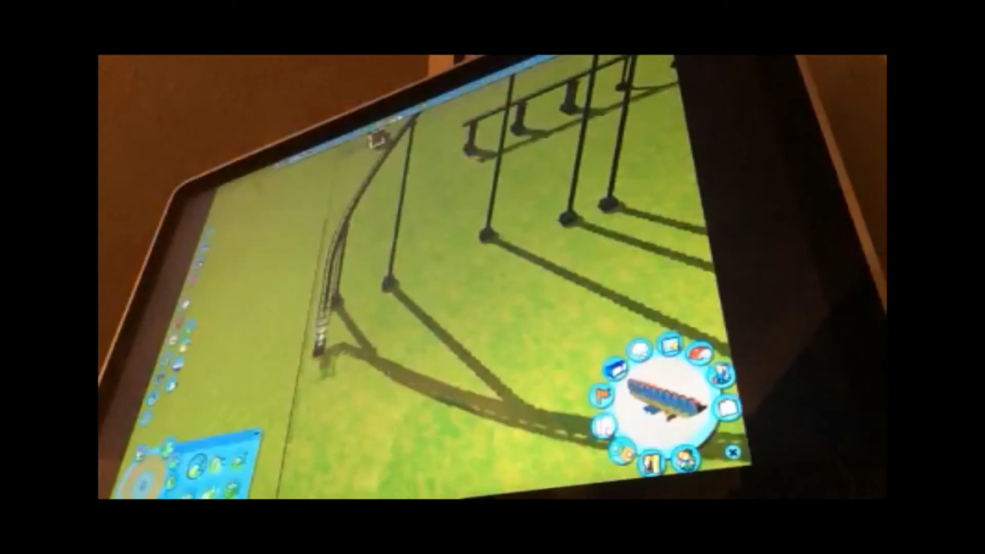
{"action": "scroll", "coordinate": [461, 292], "scroll_direction": "down", "scroll_amount": 5}
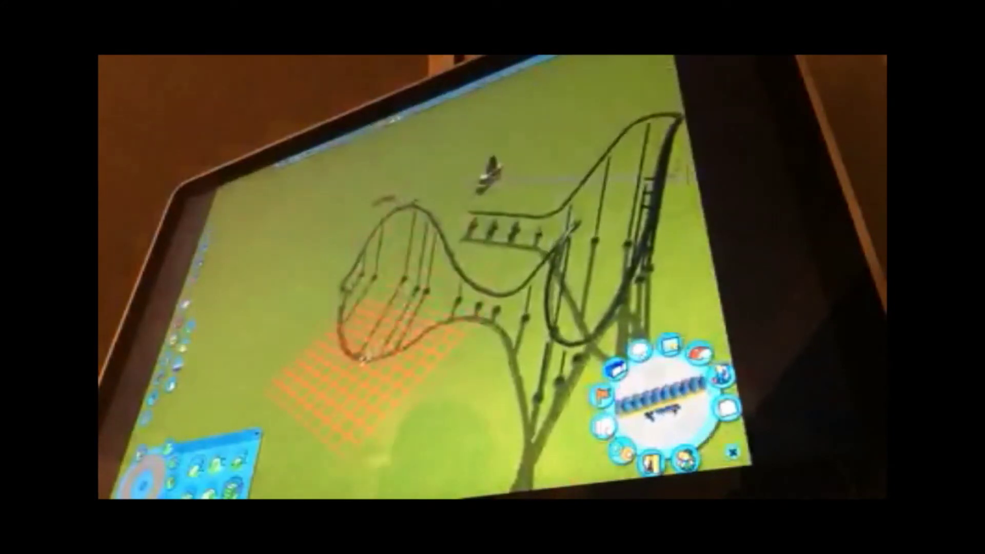
{"action": "left_click", "coordinate": [369, 361]}
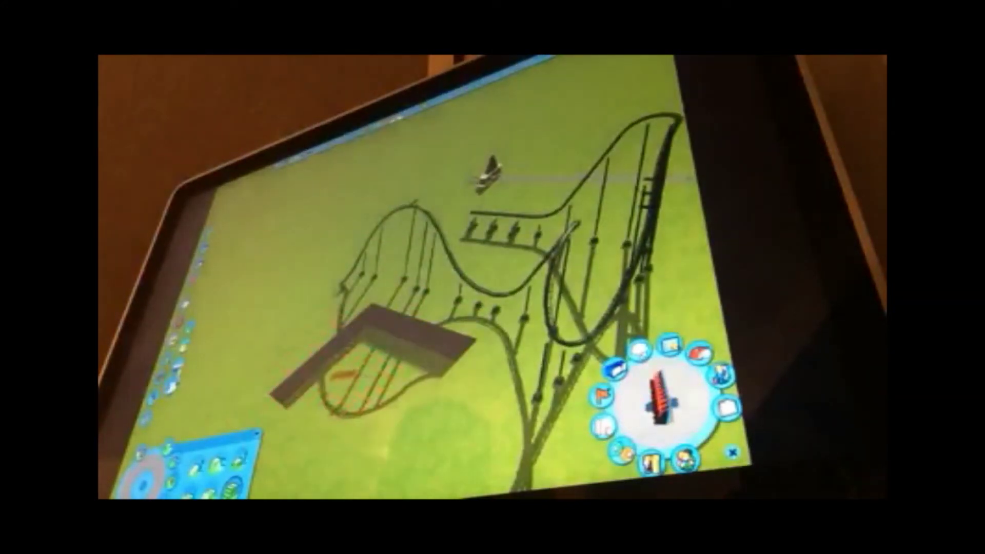
{"action": "left_click", "coordinate": [387, 314]}
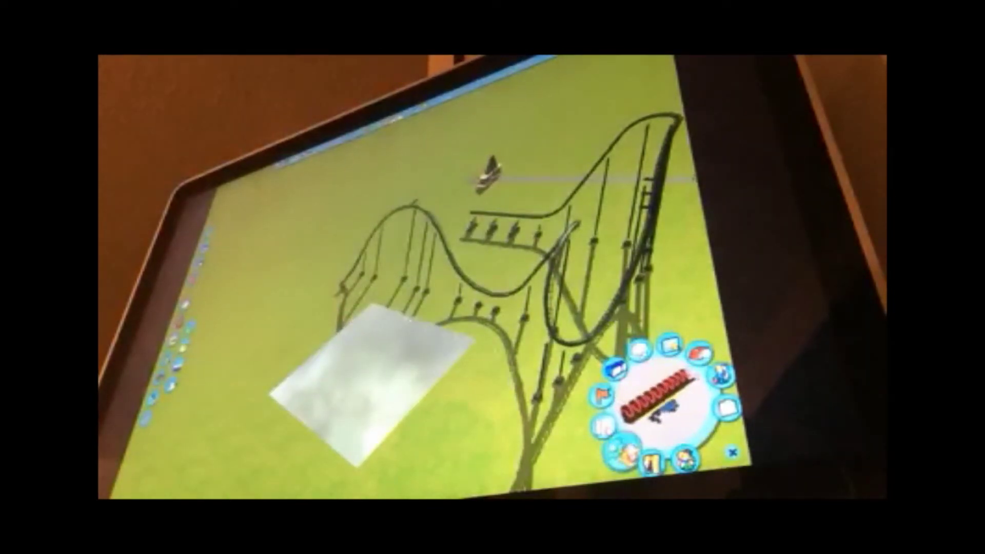
{"action": "left_click", "coordinate": [622, 450]}
{"action": "scroll", "coordinate": [336, 284], "scroll_direction": "up", "scroll_amount": 5}
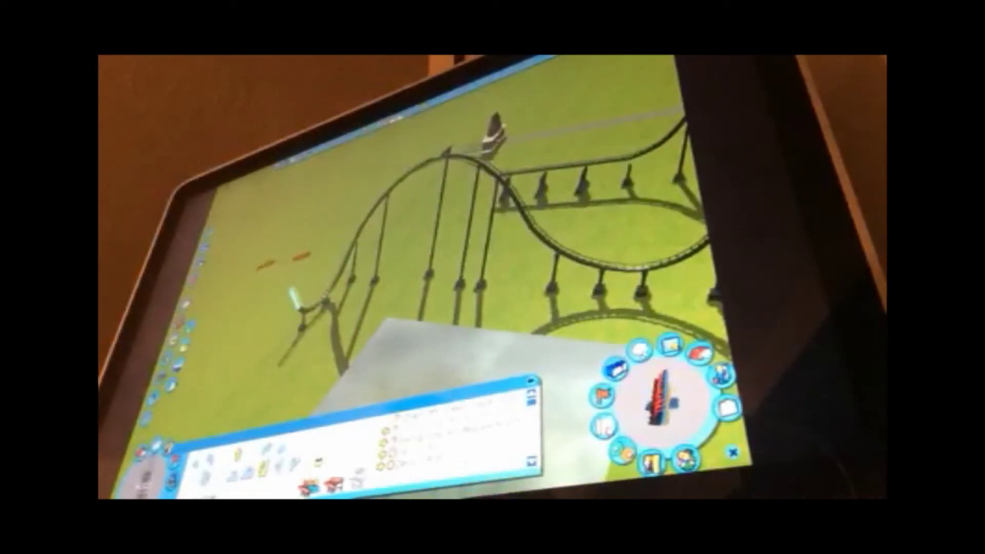
Build curving and dipping track pieces from the track end down across the pond.
{"action": "left_click", "coordinate": [316, 266]}
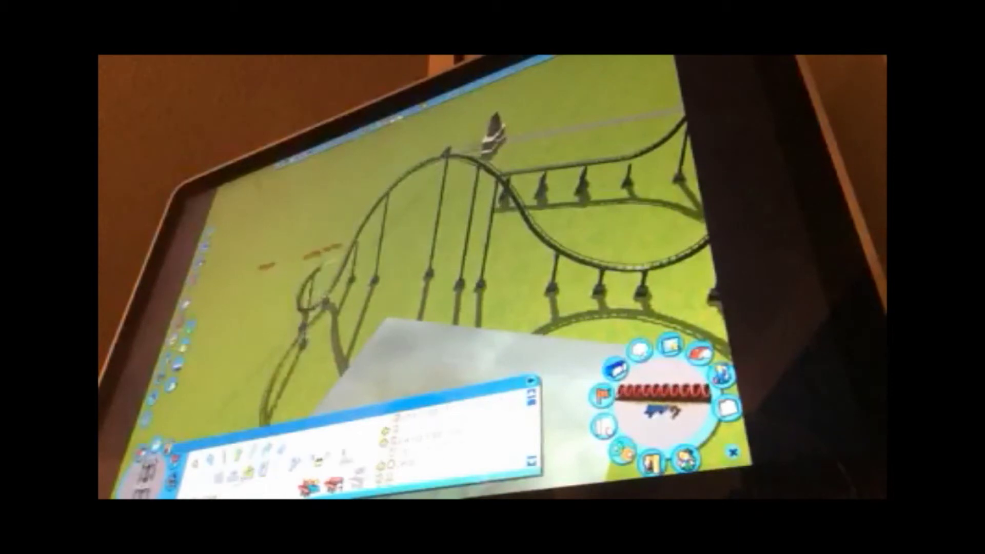
{"action": "left_click", "coordinate": [343, 266]}
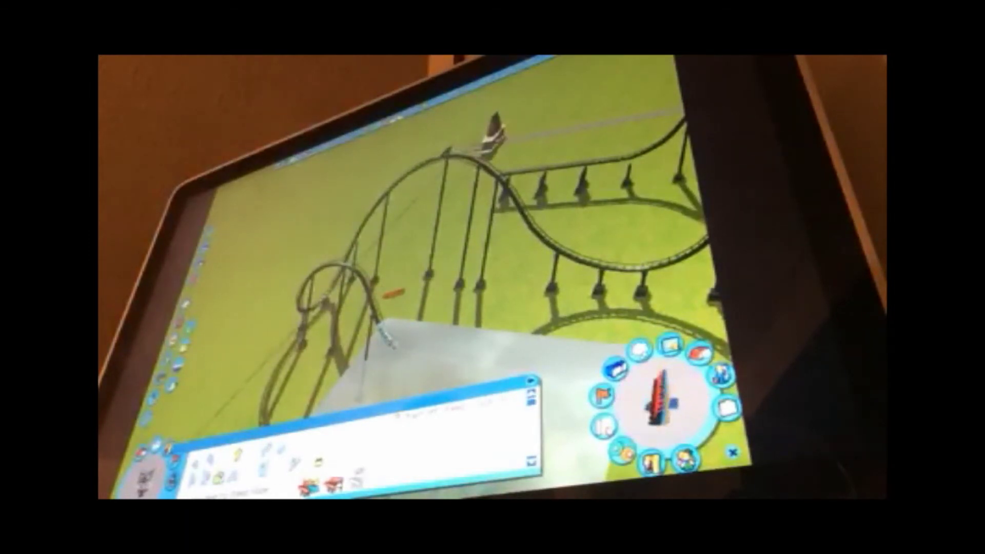
{"action": "left_click", "coordinate": [388, 338]}
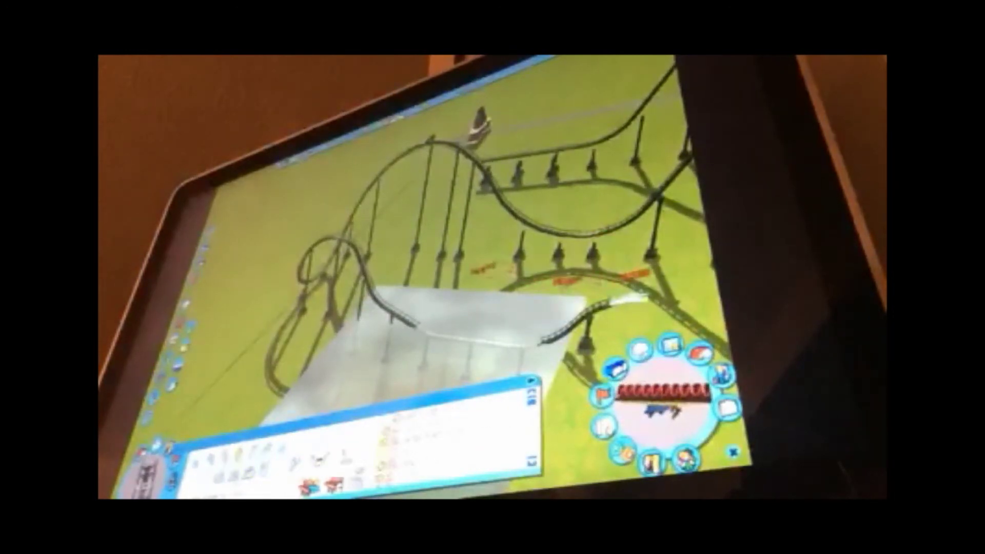
{"action": "left_click_drag", "start_coordinate": [815, 331], "coordinate": [779, 421]}
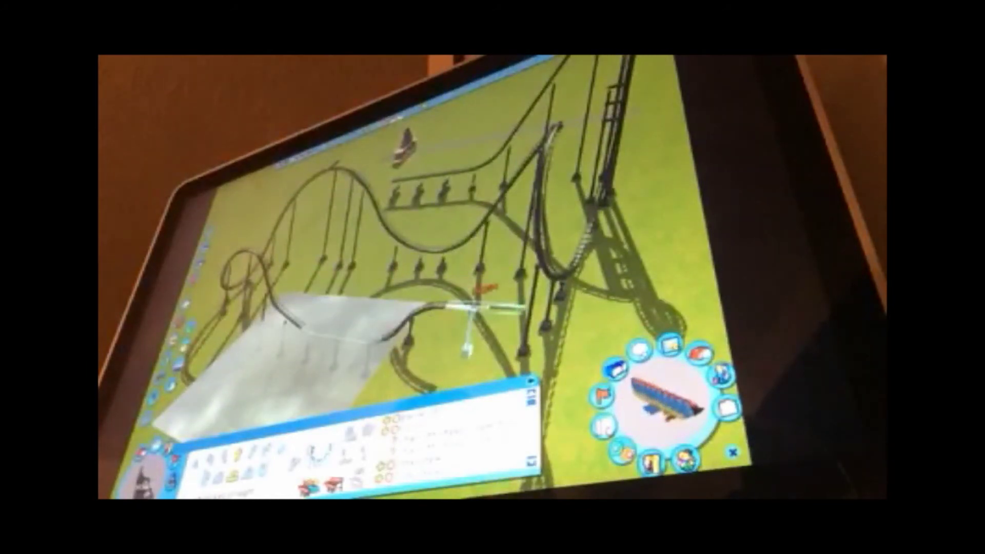
Add several curved track pieces at the end of the track.
{"action": "left_click", "coordinate": [453, 346]}
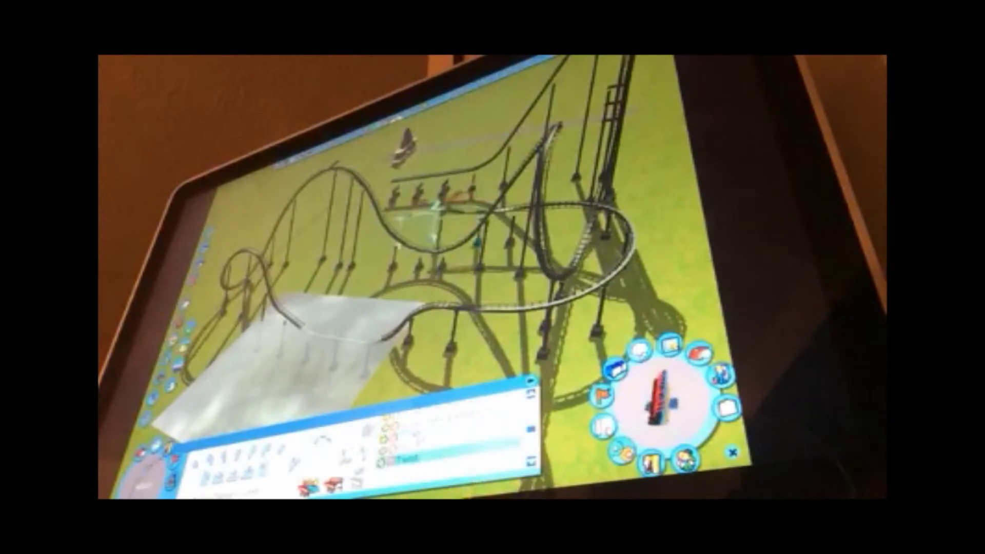
{"action": "scroll", "coordinate": [446, 231], "scroll_direction": "up", "scroll_amount": 5}
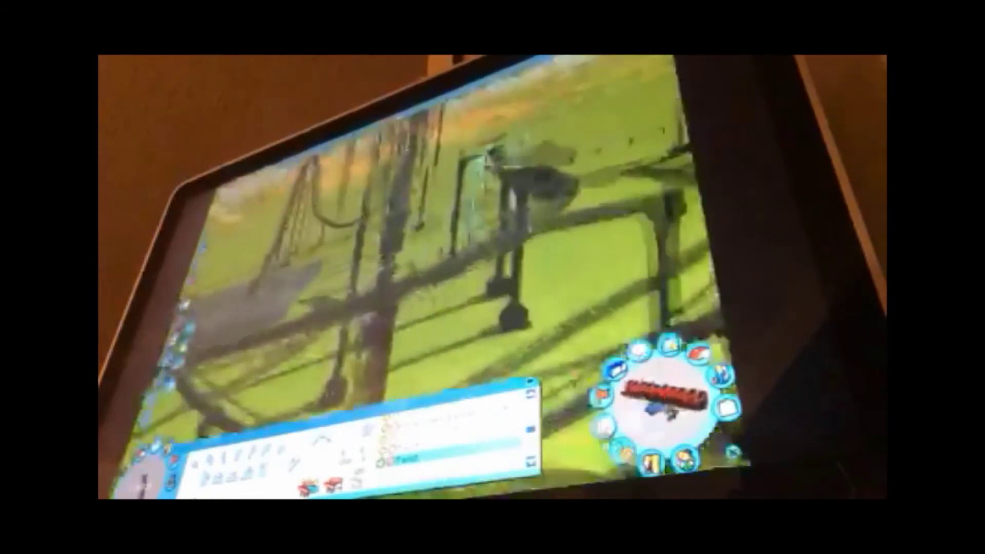
{"action": "left_click_drag", "start_coordinate": [446, 230], "coordinate": [347, 231]}
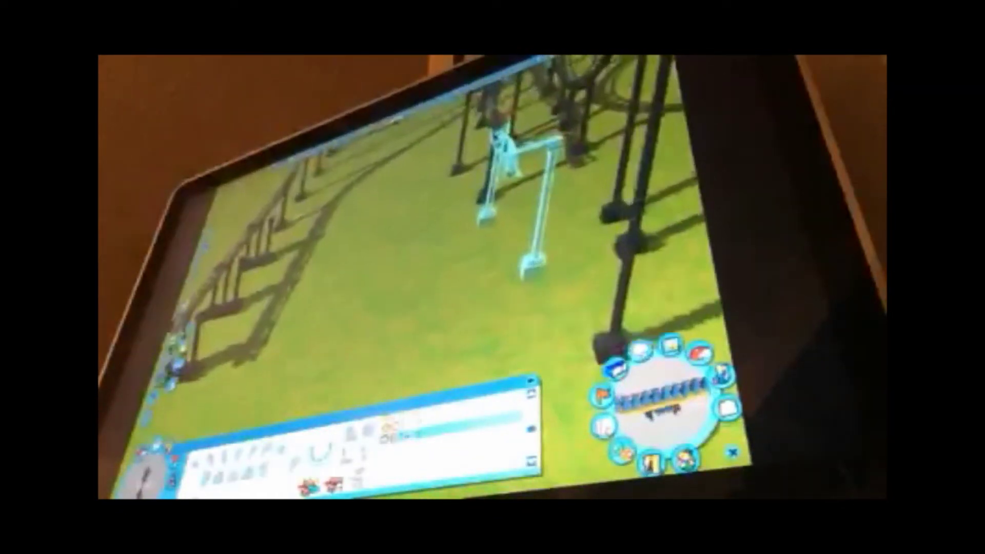
{"action": "left_click_drag", "start_coordinate": [446, 231], "coordinate": [346, 231]}
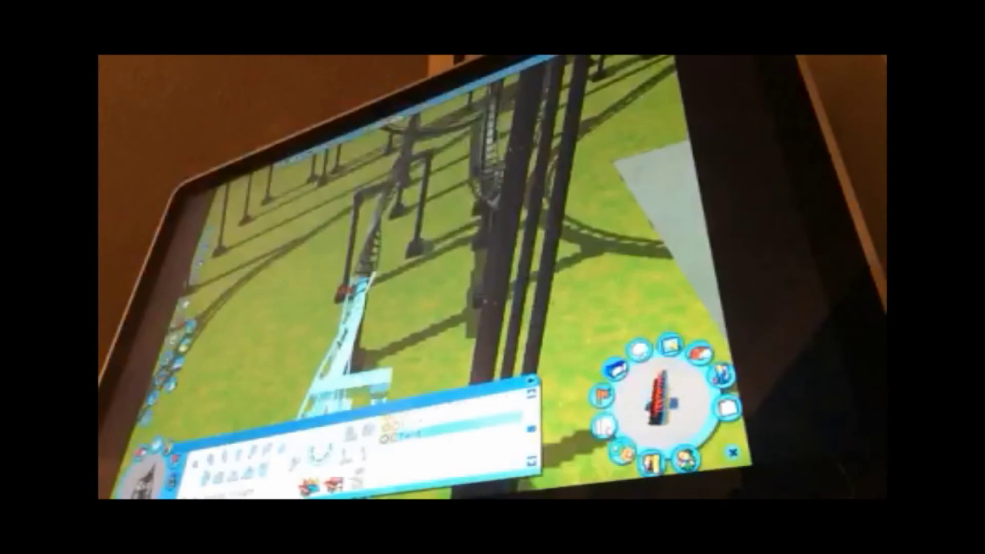
{"action": "left_click", "coordinate": [346, 346]}
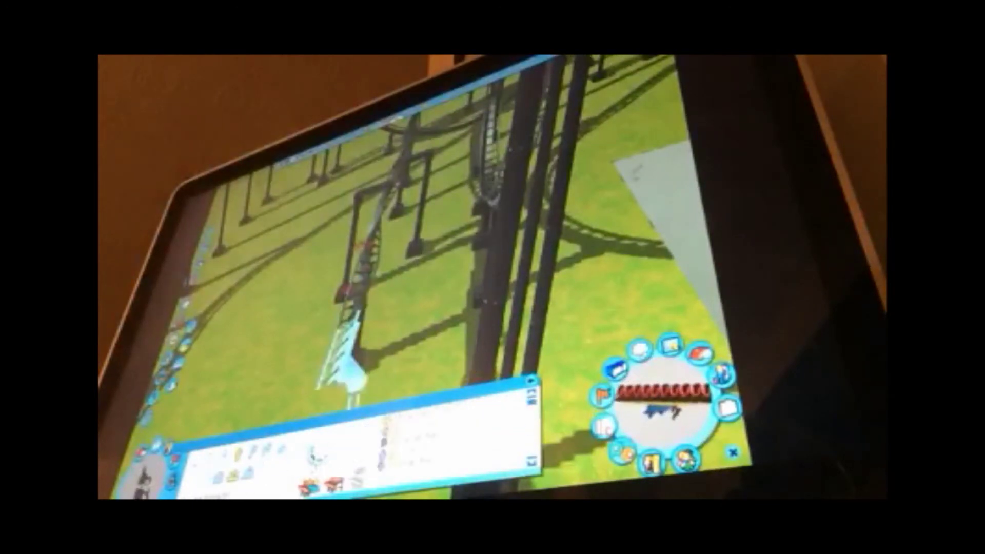
{"action": "key", "text": "Return"}
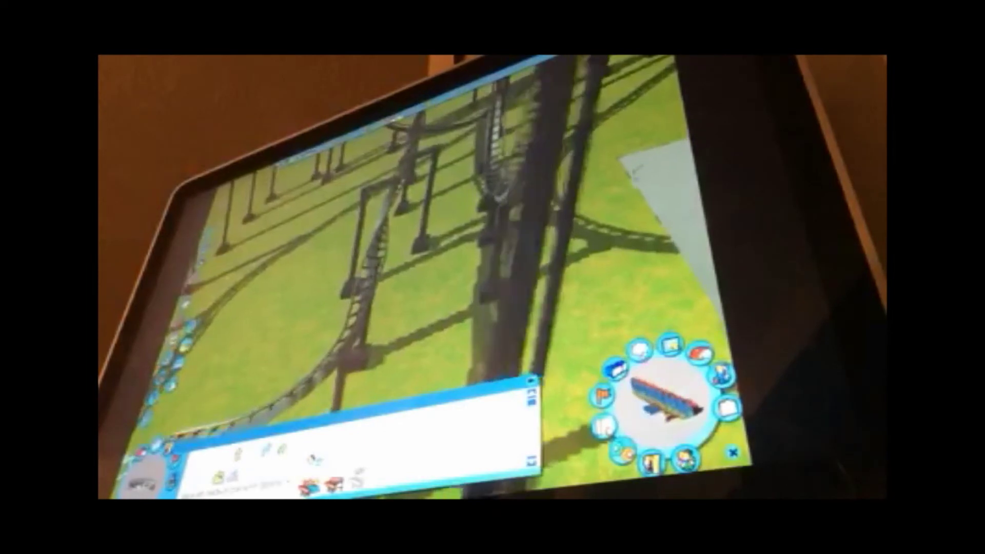
{"action": "left_click_drag", "start_coordinate": [431, 254], "coordinate": [324, 231]}
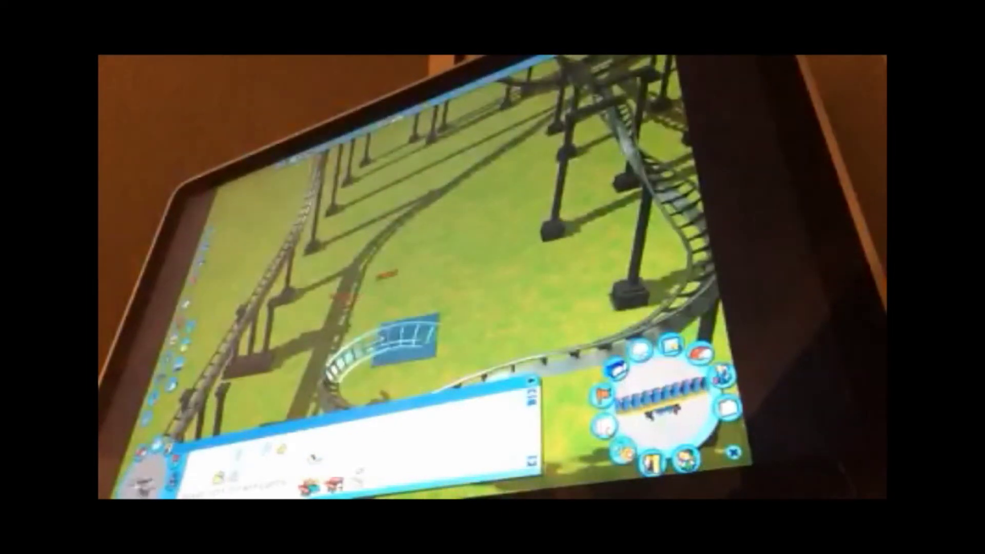
{"action": "key", "text": "Return"}
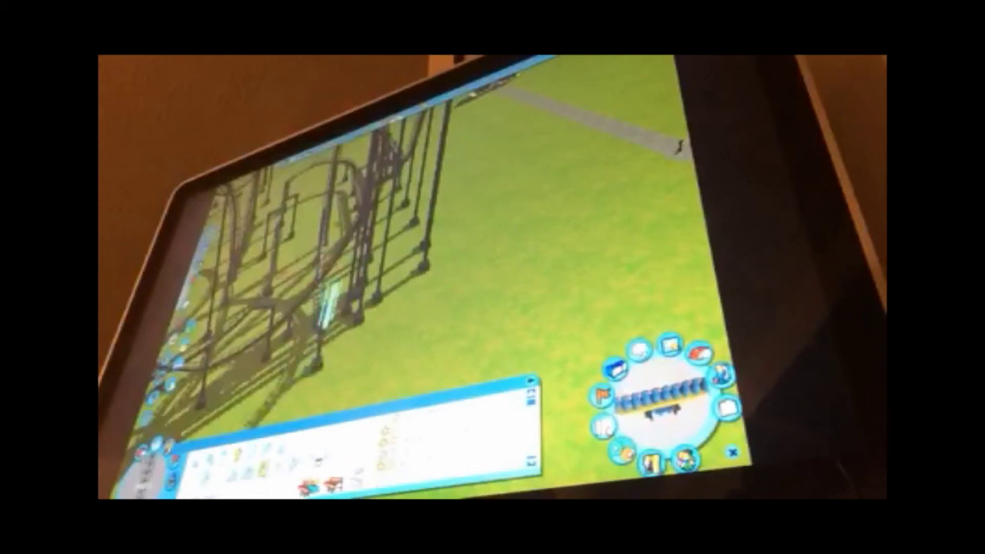
After trying loop previews, build a tall vertical track section and a curved turn.
{"action": "left_click", "coordinate": [451, 415]}
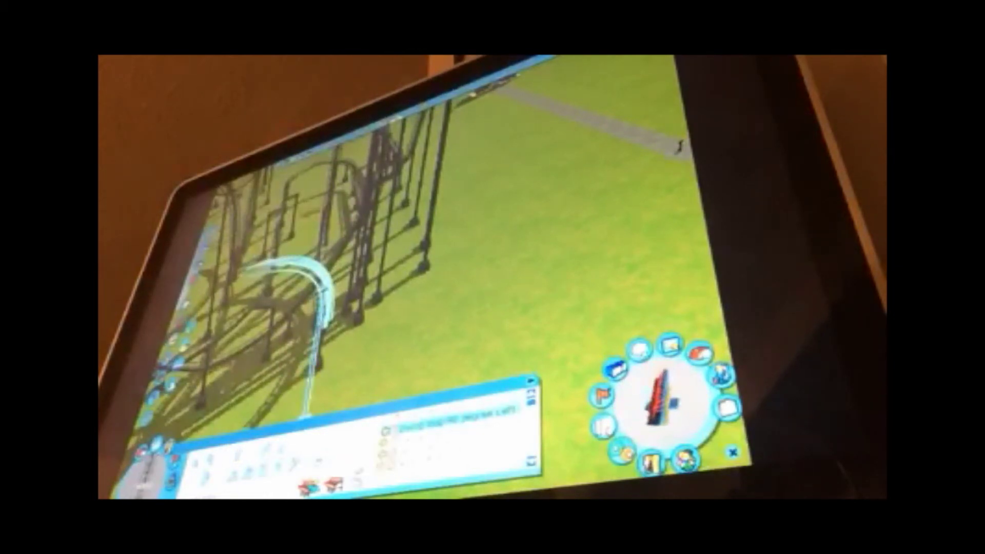
{"action": "left_click", "coordinate": [450, 415]}
{"action": "left_click", "coordinate": [450, 420]}
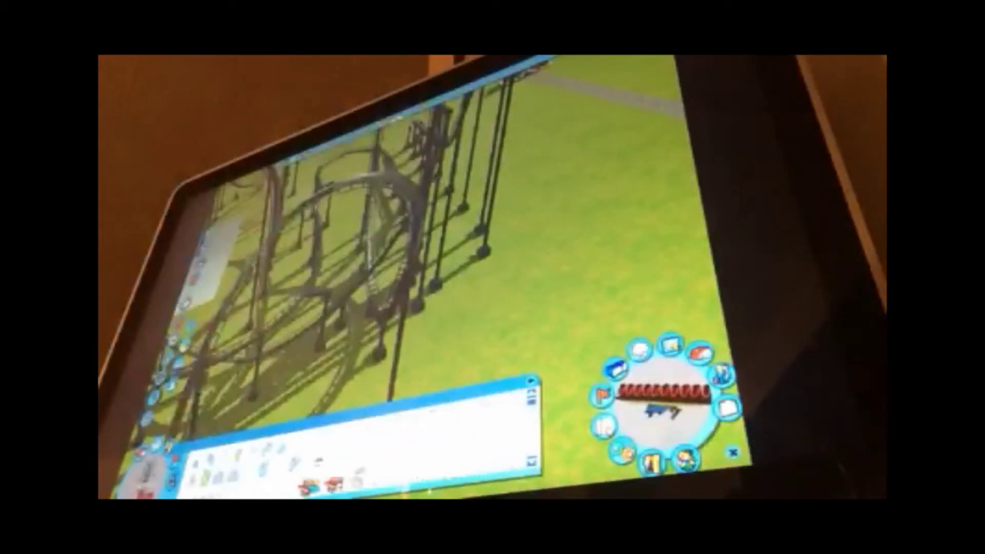
{"action": "left_click_drag", "start_coordinate": [385, 270], "coordinate": [461, 231]}
{"action": "left_click", "coordinate": [339, 497]}
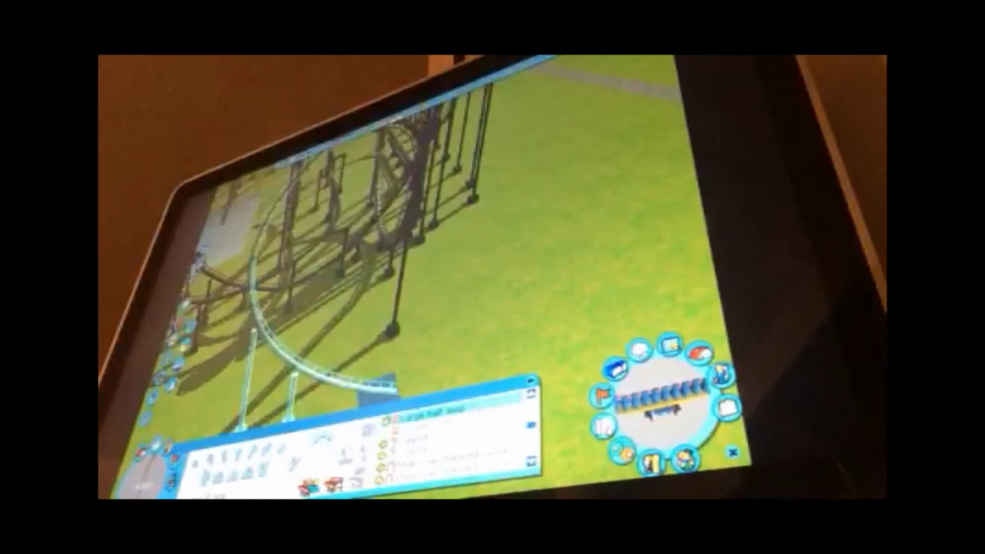
{"action": "left_click", "coordinate": [339, 497]}
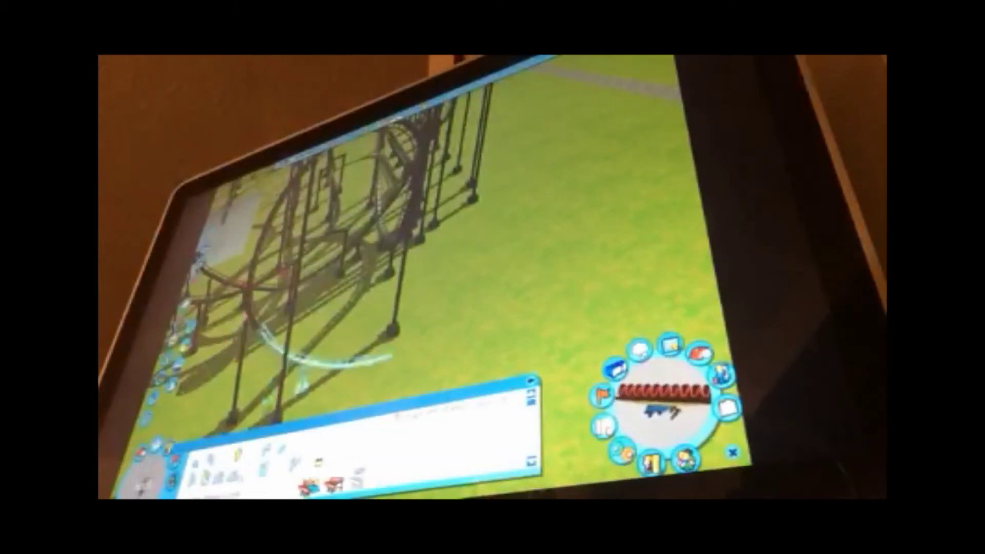
{"action": "left_click", "coordinate": [338, 485]}
{"action": "scroll", "coordinate": [423, 231], "scroll_direction": "down", "scroll_amount": 5}
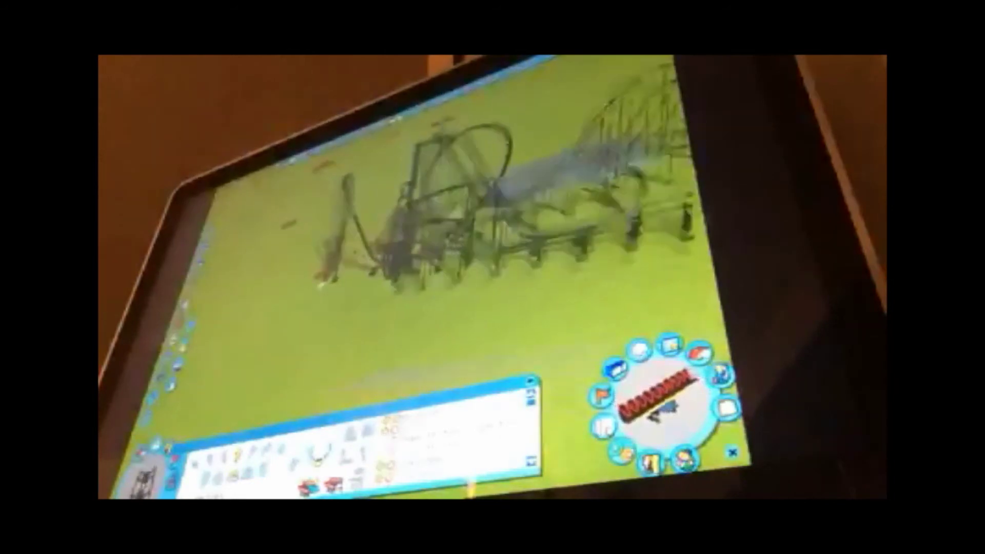
Raise a tall rectangular block of terrain beside the coaster and adjust the terrain display.
{"action": "key", "text": "Left"}
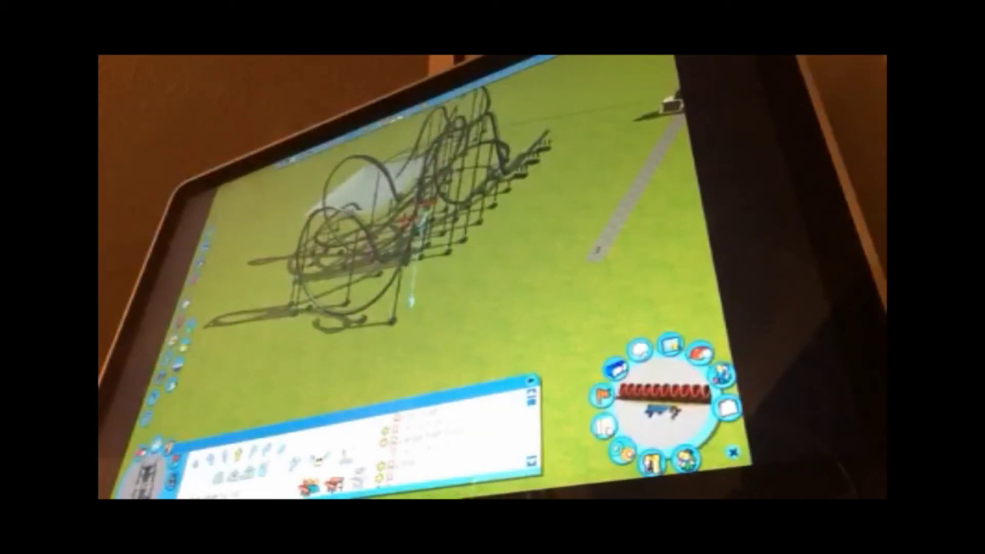
{"action": "scroll", "coordinate": [431, 215], "scroll_direction": "up", "scroll_amount": 3}
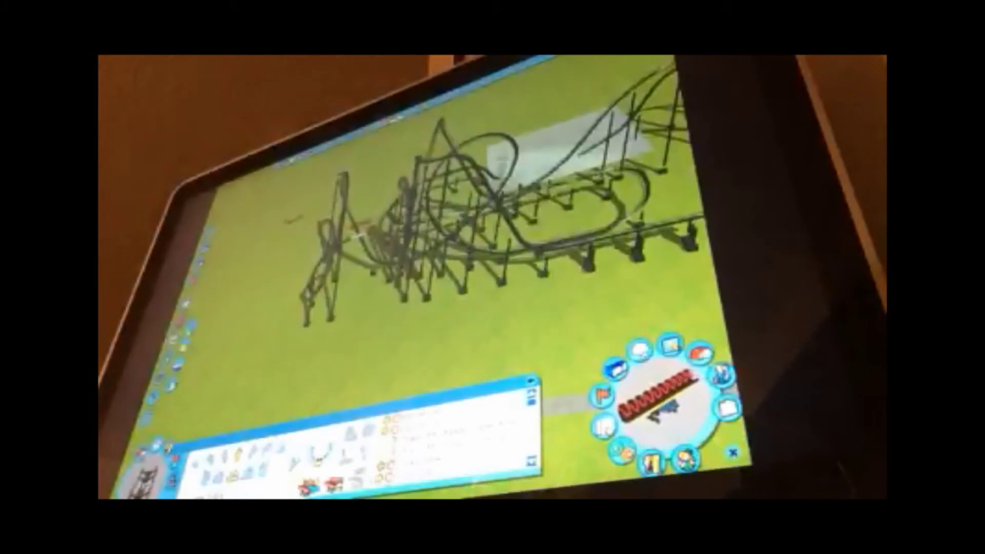
{"action": "key", "text": "Escape"}
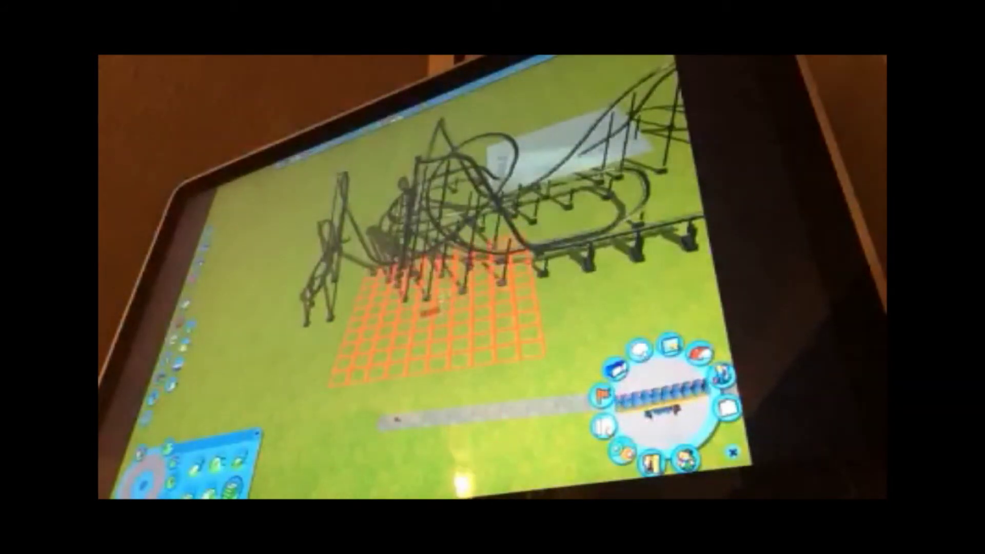
{"action": "left_click_drag", "start_coordinate": [444, 313], "coordinate": [462, 187]}
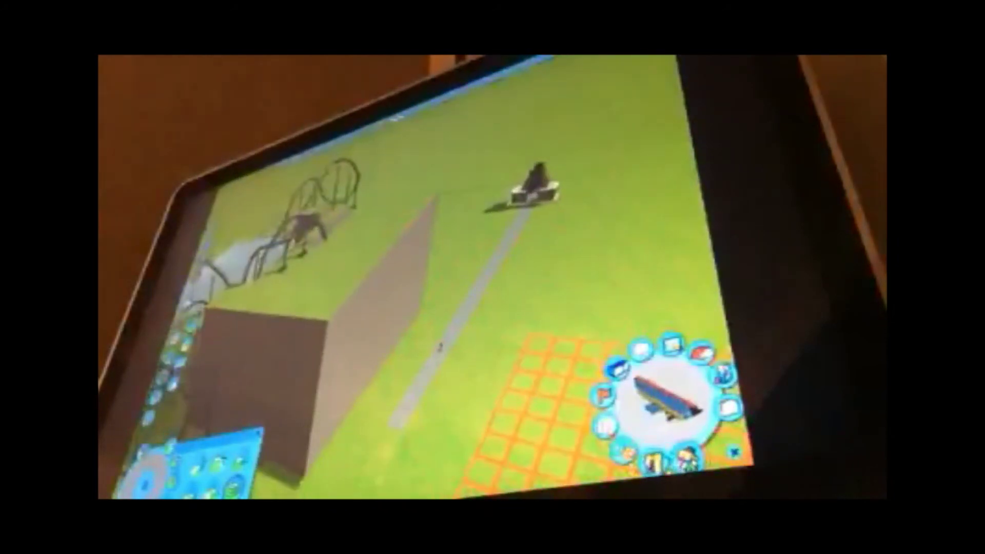
{"action": "key", "text": "Escape"}
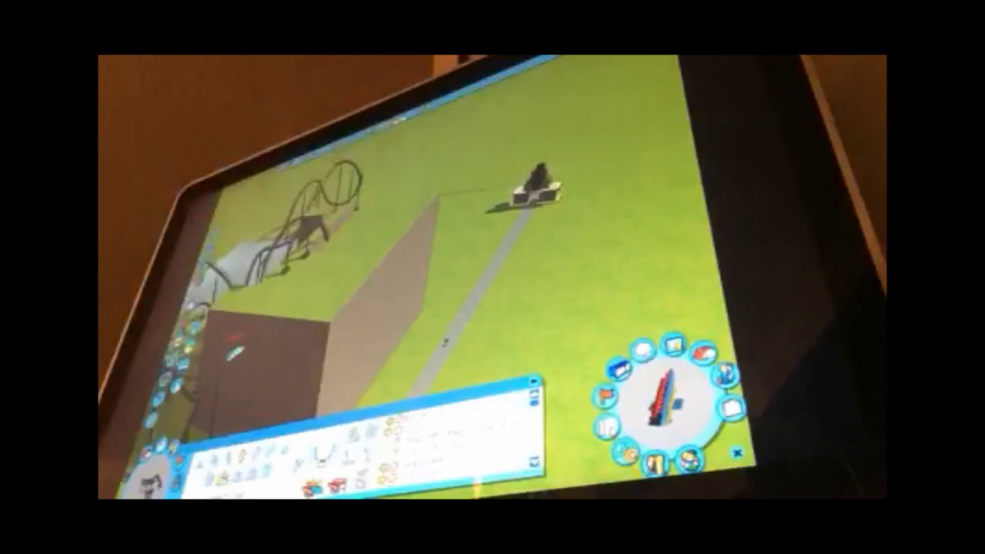
{"action": "key", "text": "ctrl+u"}
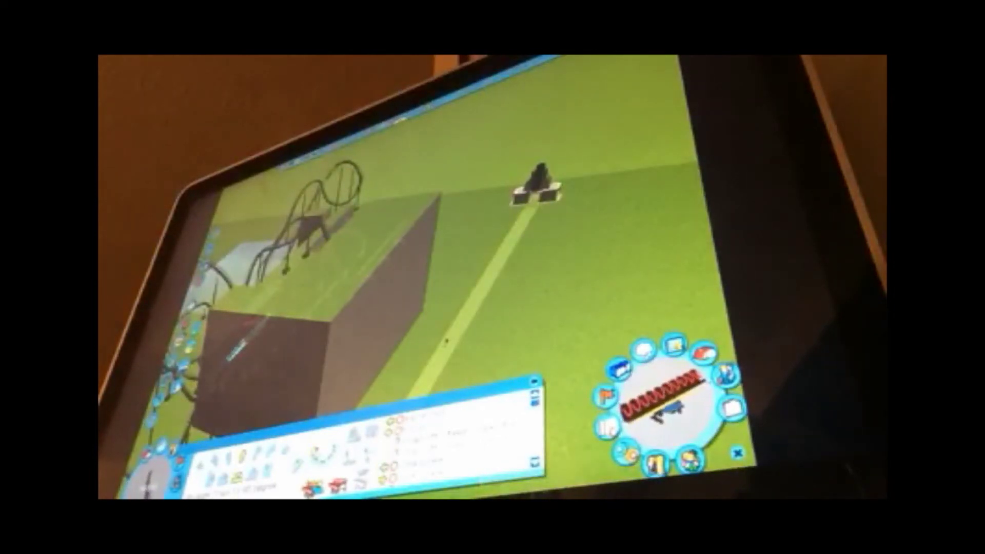
{"action": "key", "text": "Left"}
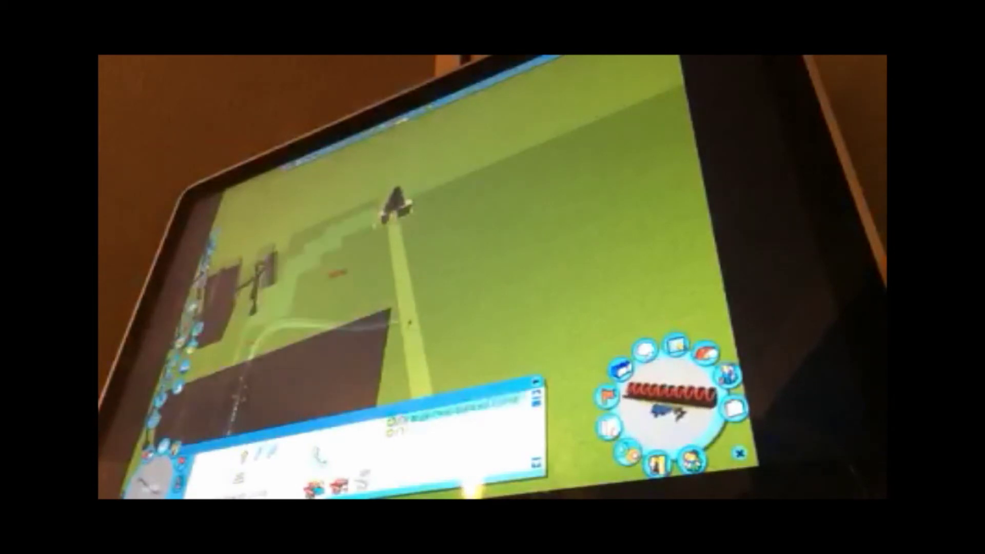
{"action": "key", "text": "Return"}
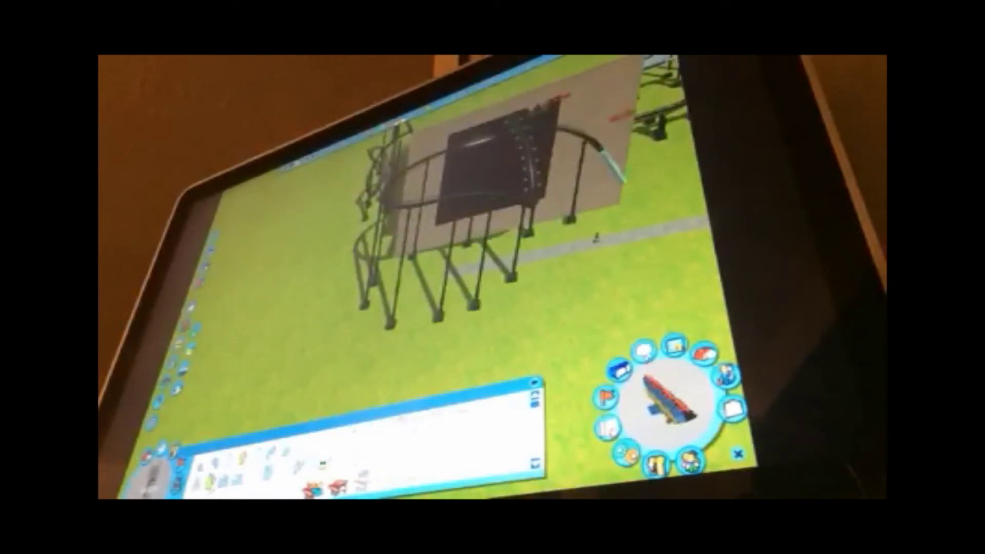
Build three curved track pieces from the lower section toward the upper right.
{"action": "left_click_drag", "start_coordinate": [493, 231], "coordinate": [307, 323]}
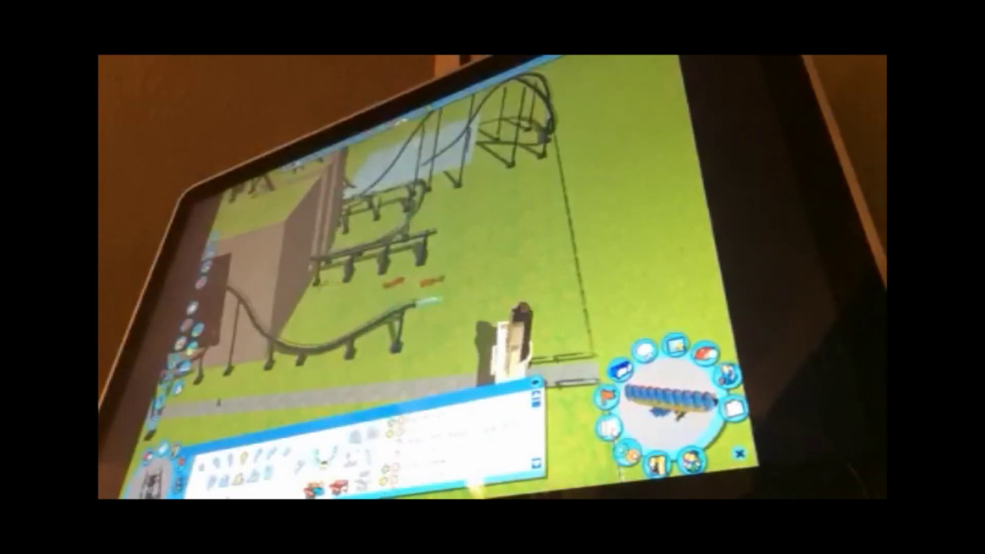
{"action": "left_click", "coordinate": [400, 307]}
{"action": "left_click", "coordinate": [461, 293]}
{"action": "left_click", "coordinate": [493, 231]}
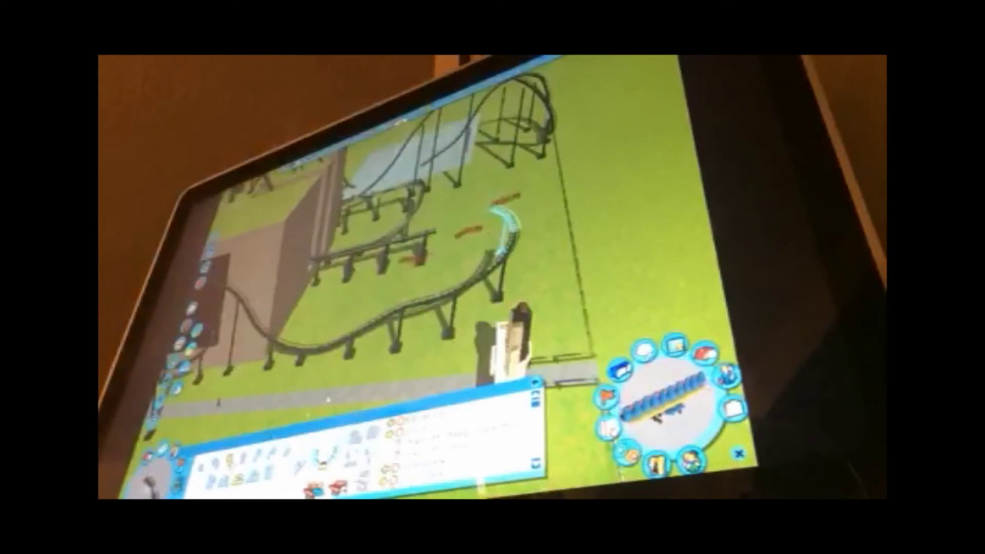
{"action": "left_click_drag", "start_coordinate": [462, 269], "coordinate": [346, 231]}
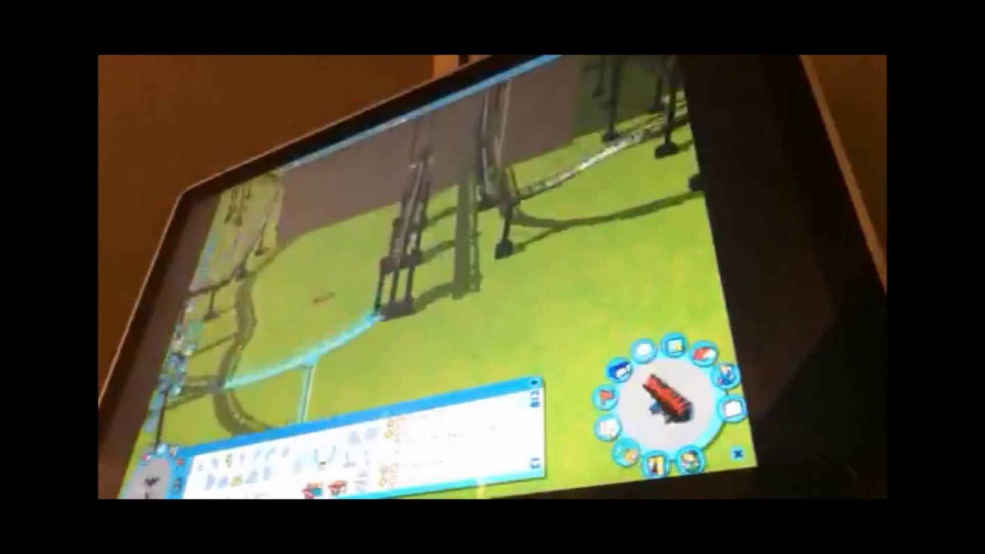
{"action": "left_click_drag", "start_coordinate": [461, 230], "coordinate": [385, 231]}
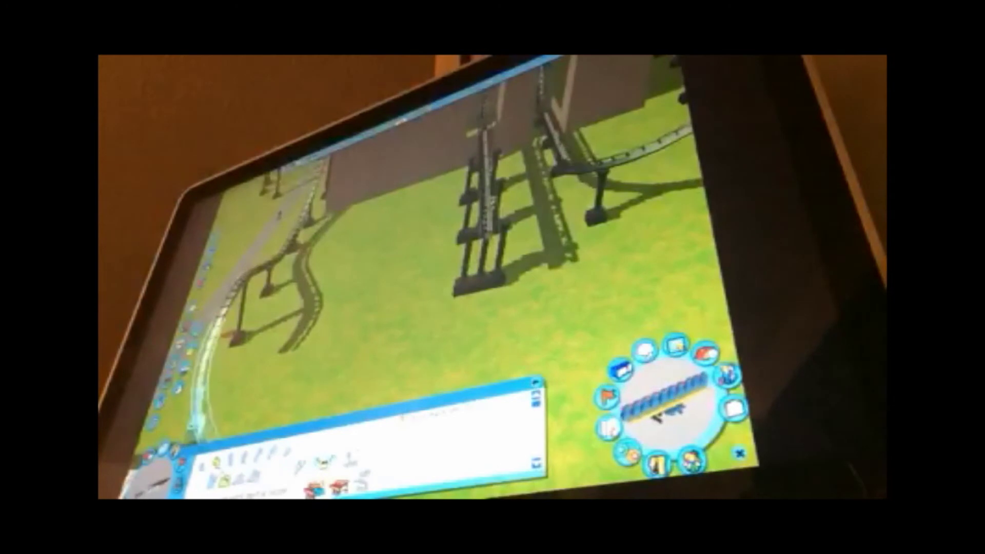
{"action": "left_click", "coordinate": [669, 408]}
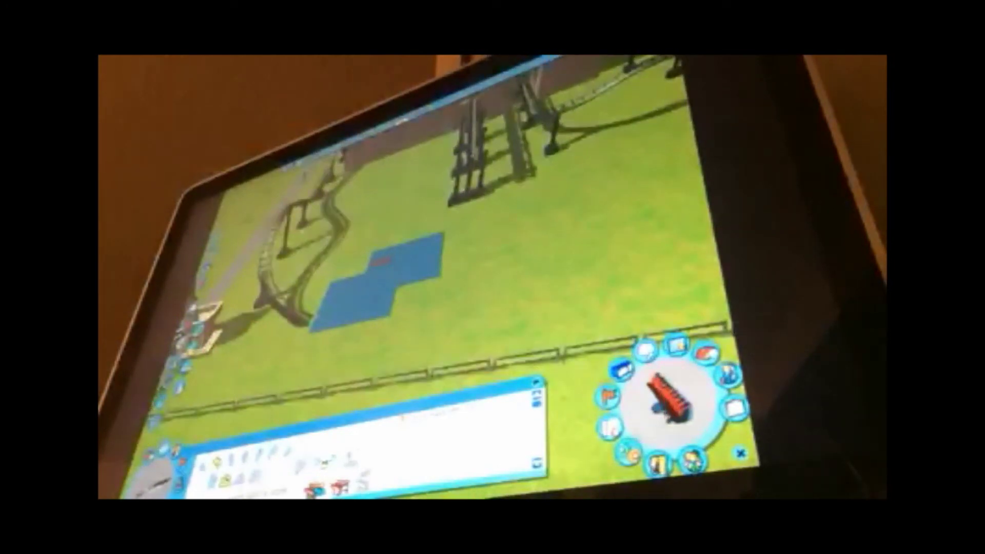
Lay four more track pieces near the station, then undo the last curve.
{"action": "left_click", "coordinate": [377, 277]}
{"action": "left_click", "coordinate": [292, 319]}
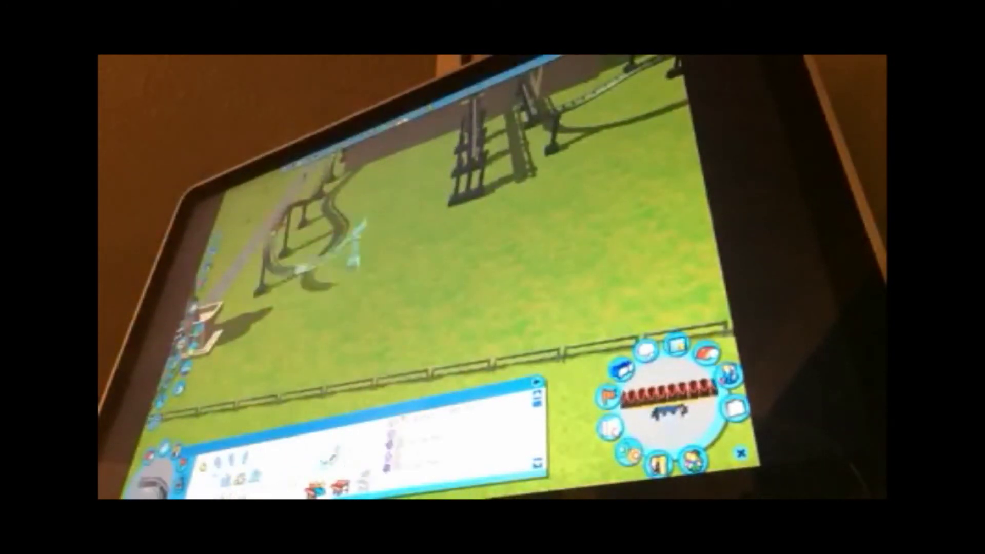
{"action": "left_click", "coordinate": [331, 261]}
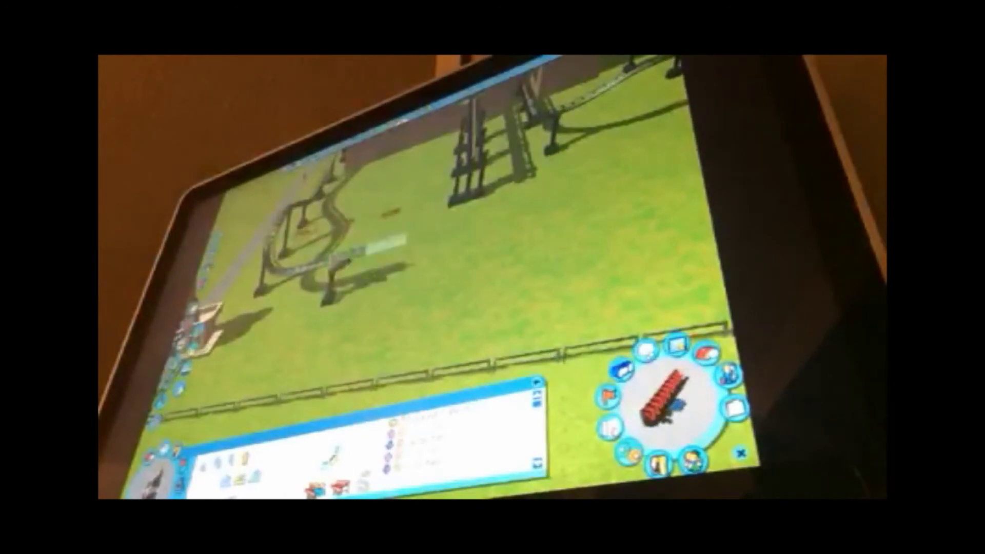
{"action": "left_click", "coordinate": [416, 246]}
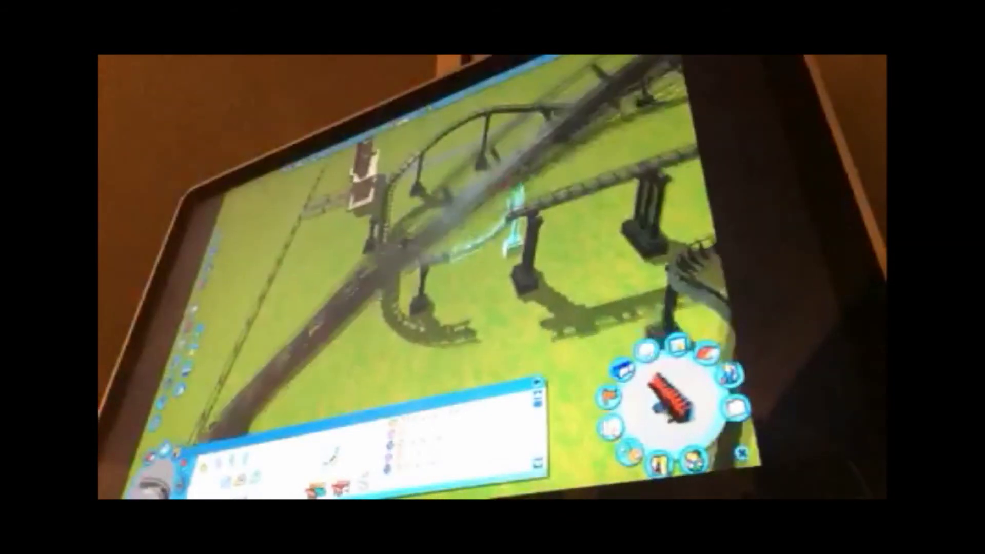
{"action": "key", "text": "ctrl+z"}
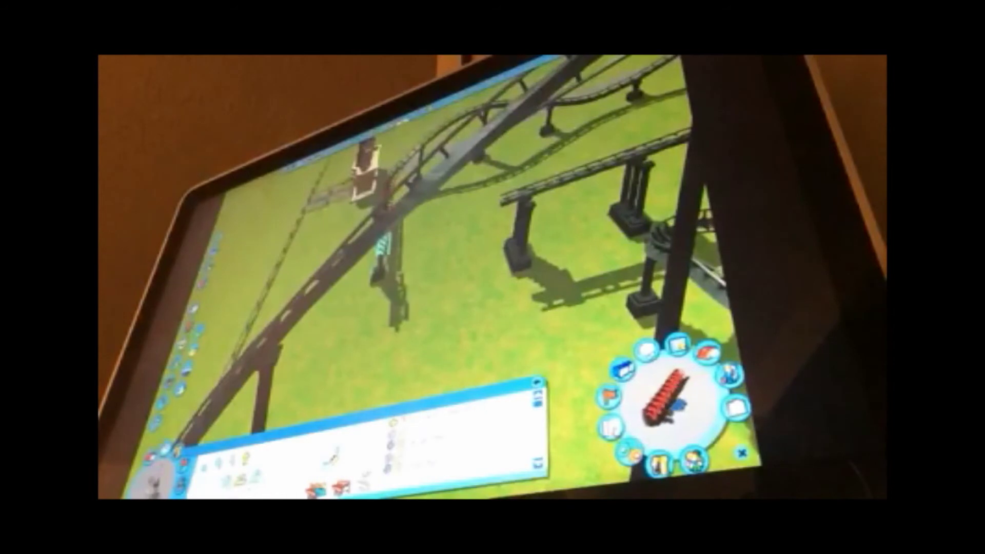
{"action": "scroll", "coordinate": [431, 231], "scroll_direction": "down", "scroll_amount": 5}
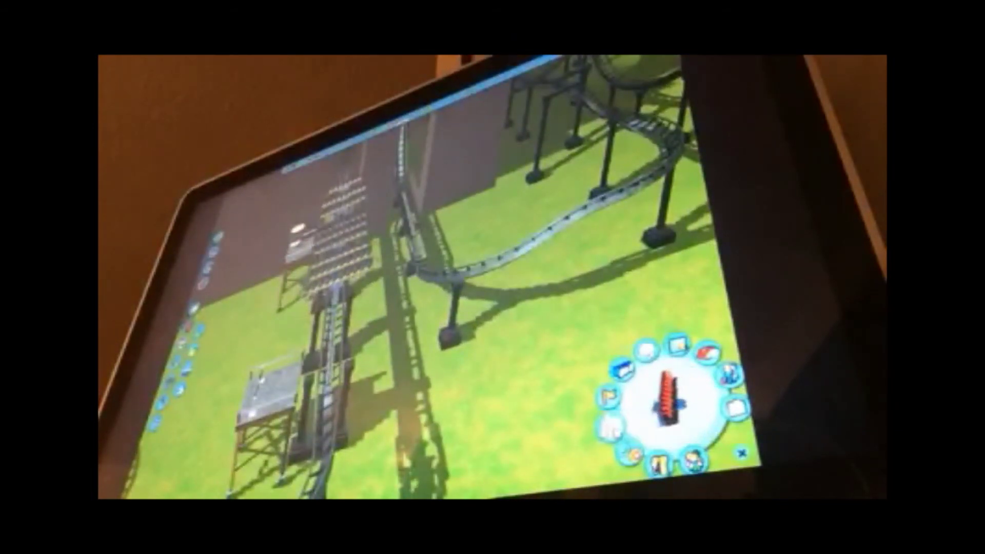
Pick a new train colour from the palette in the ride's Vehicles tab.
{"action": "left_click", "coordinate": [622, 370]}
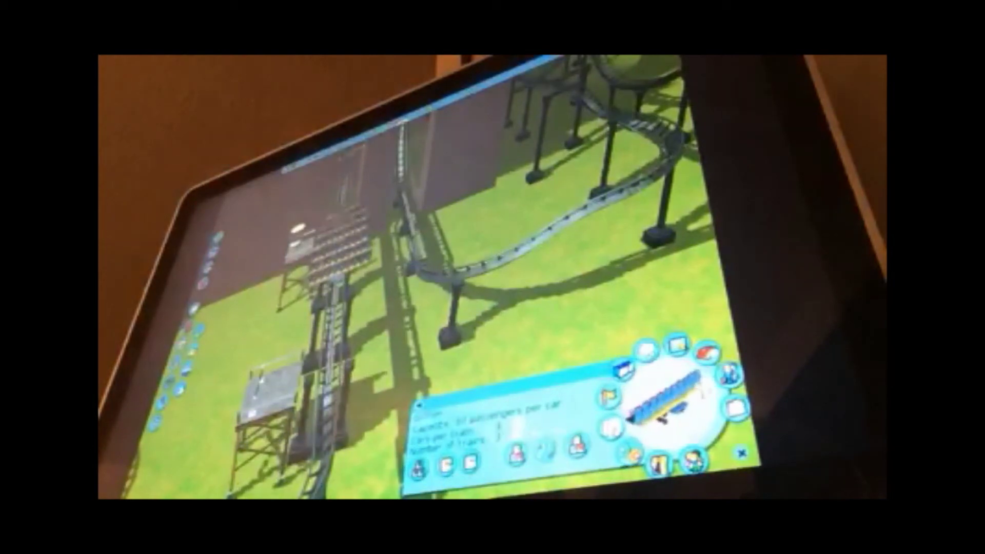
{"action": "left_click", "coordinate": [630, 457]}
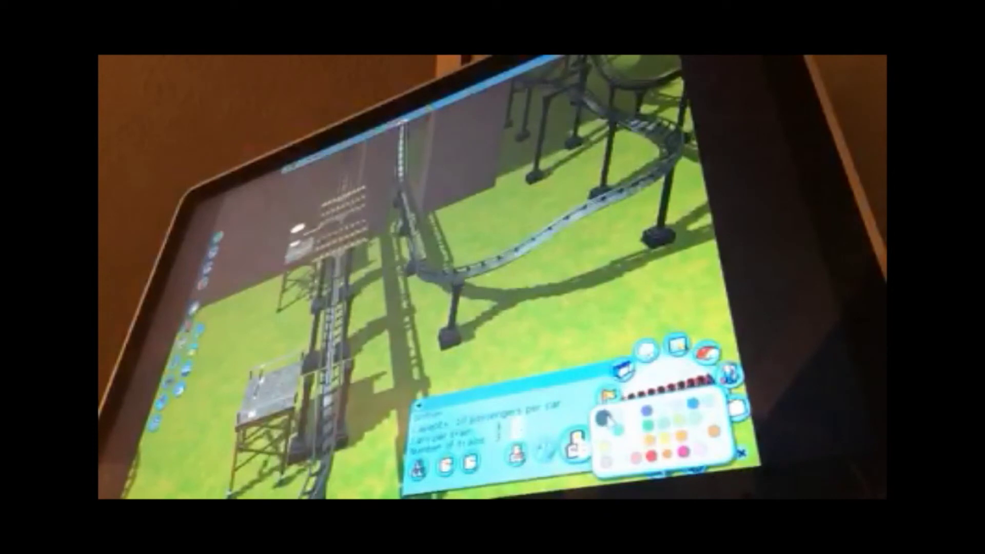
{"action": "left_click", "coordinate": [669, 446]}
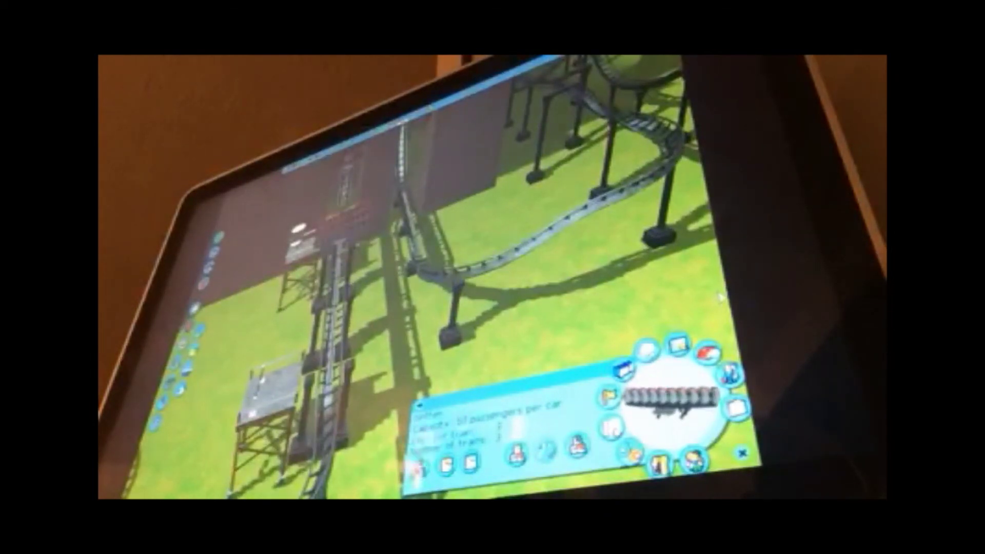
{"action": "scroll", "coordinate": [461, 269], "scroll_direction": "down", "scroll_amount": 5}
{"action": "scroll", "coordinate": [461, 269], "scroll_direction": "up", "scroll_amount": 5}
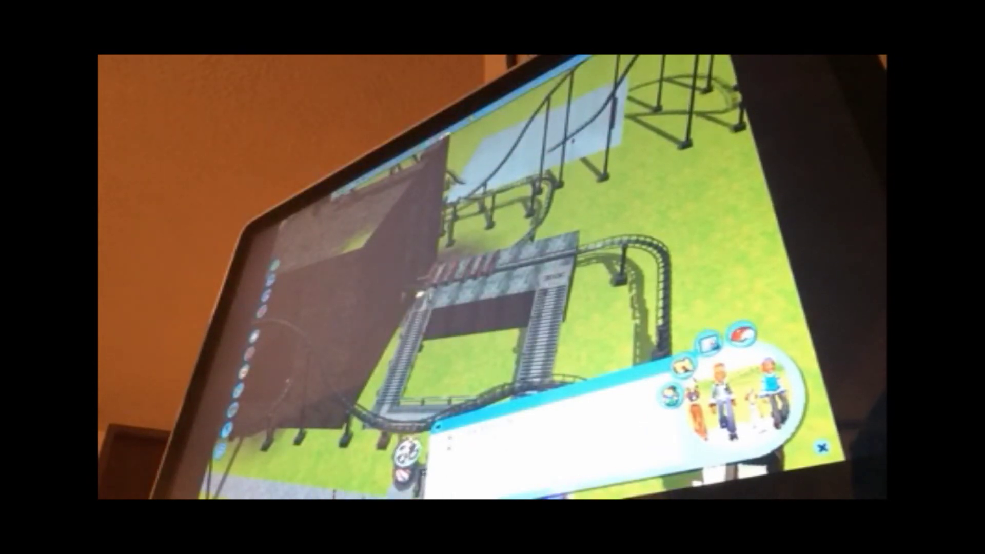
{"action": "scroll", "coordinate": [419, 292], "scroll_direction": "up", "scroll_amount": 2}
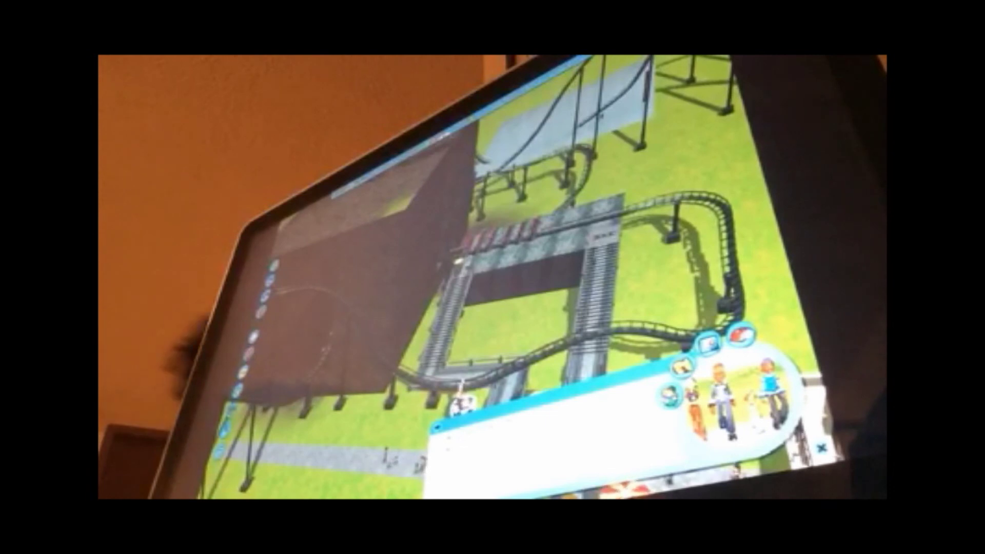
{"action": "scroll", "coordinate": [459, 265], "scroll_direction": "down", "scroll_amount": 4}
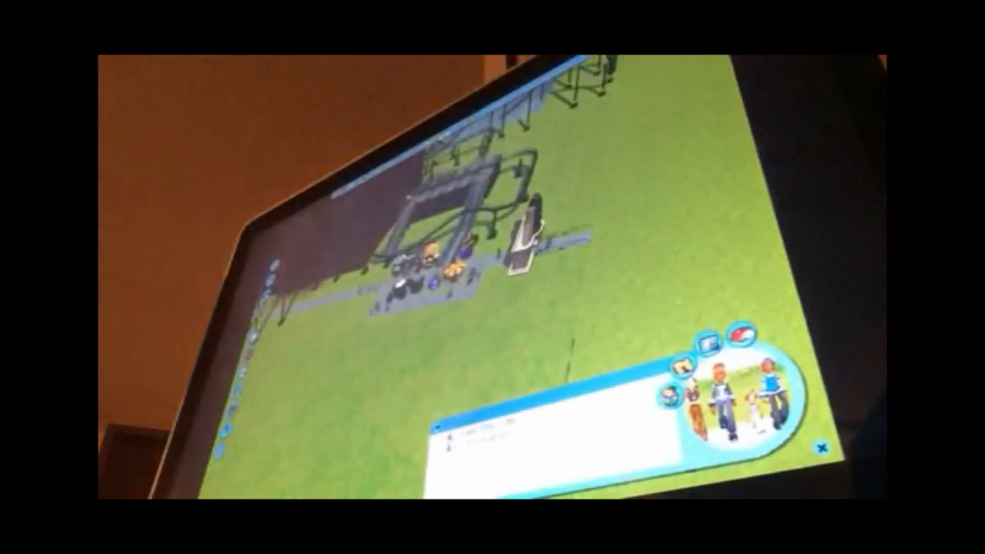